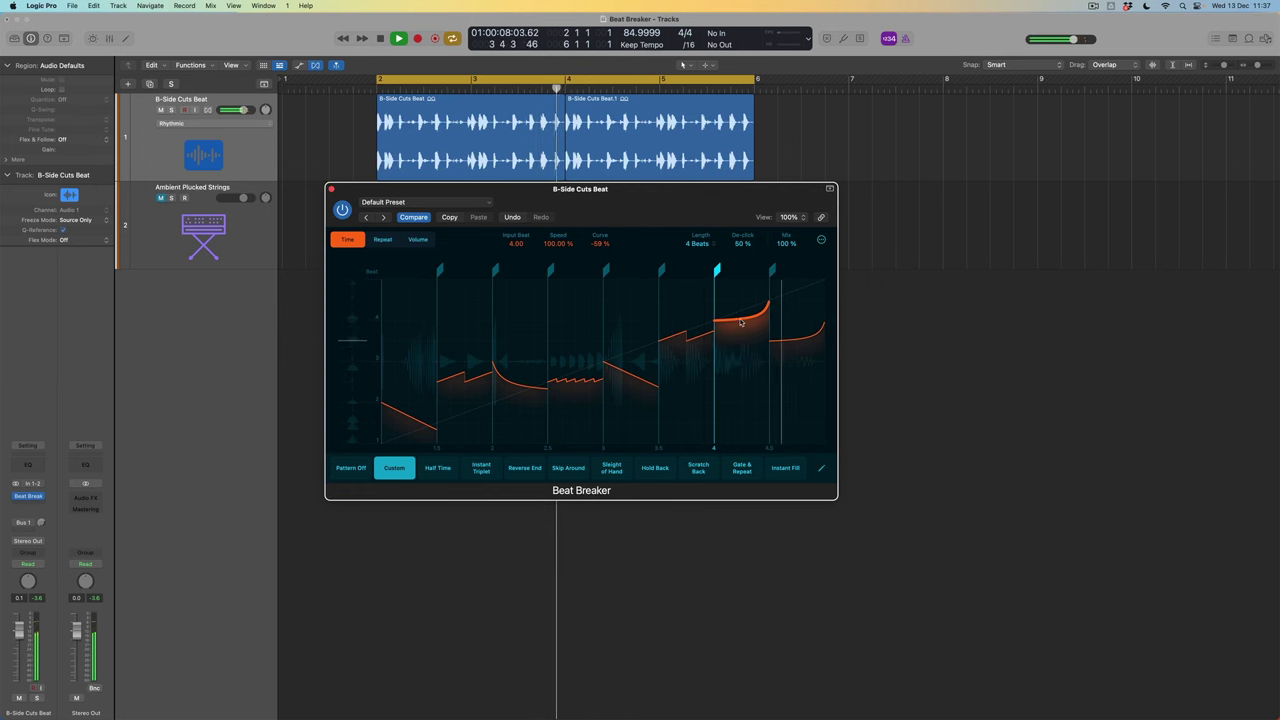
# Set the beat 4 slice's speed to -100 % and its input beat to 1.50, and stop playback.
pyautogui.moveTo(741, 323); pyautogui.dragTo(746, 413)
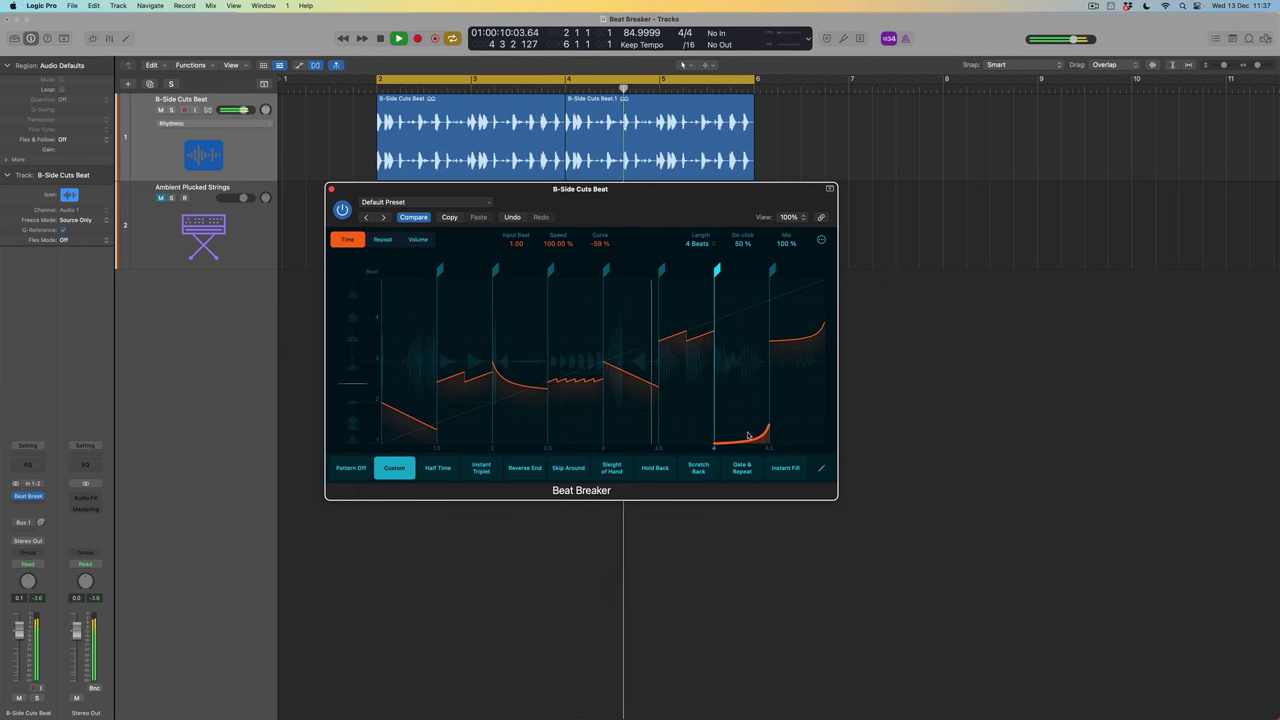
pyautogui.moveTo(748, 434); pyautogui.dragTo(743, 403)
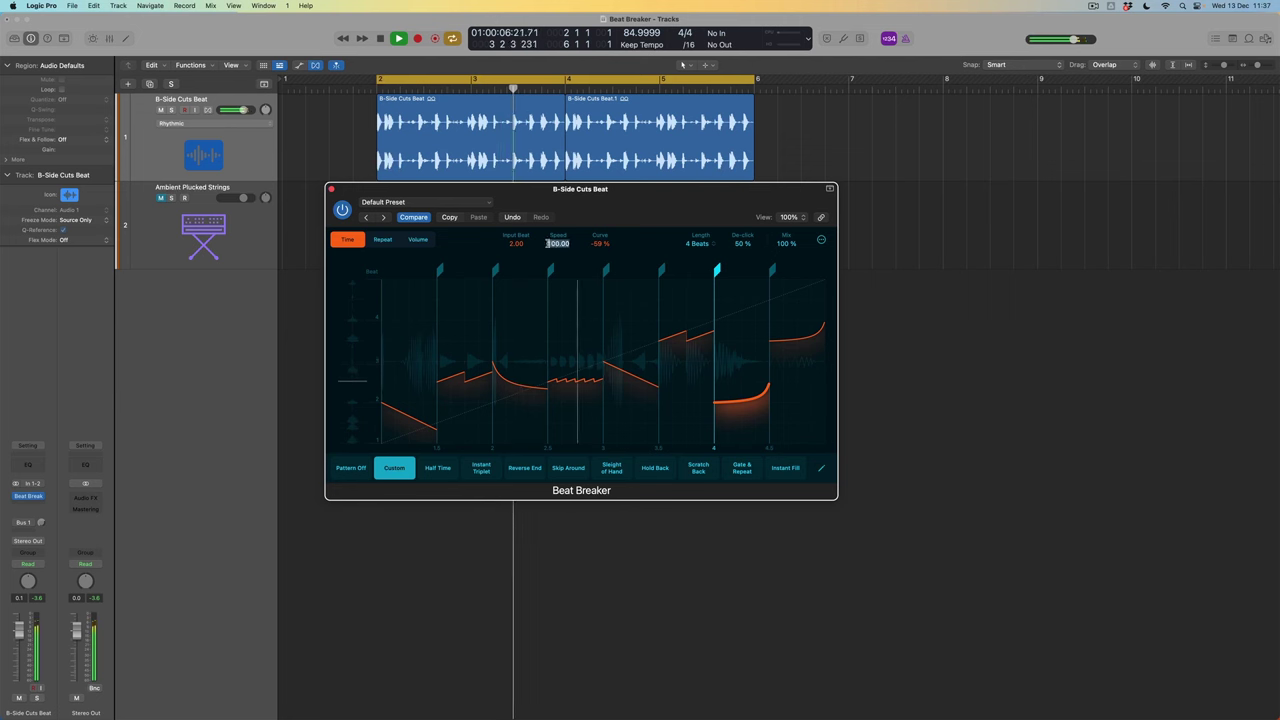
pyautogui.doubleClick(549, 245)
pyautogui.write('-100')
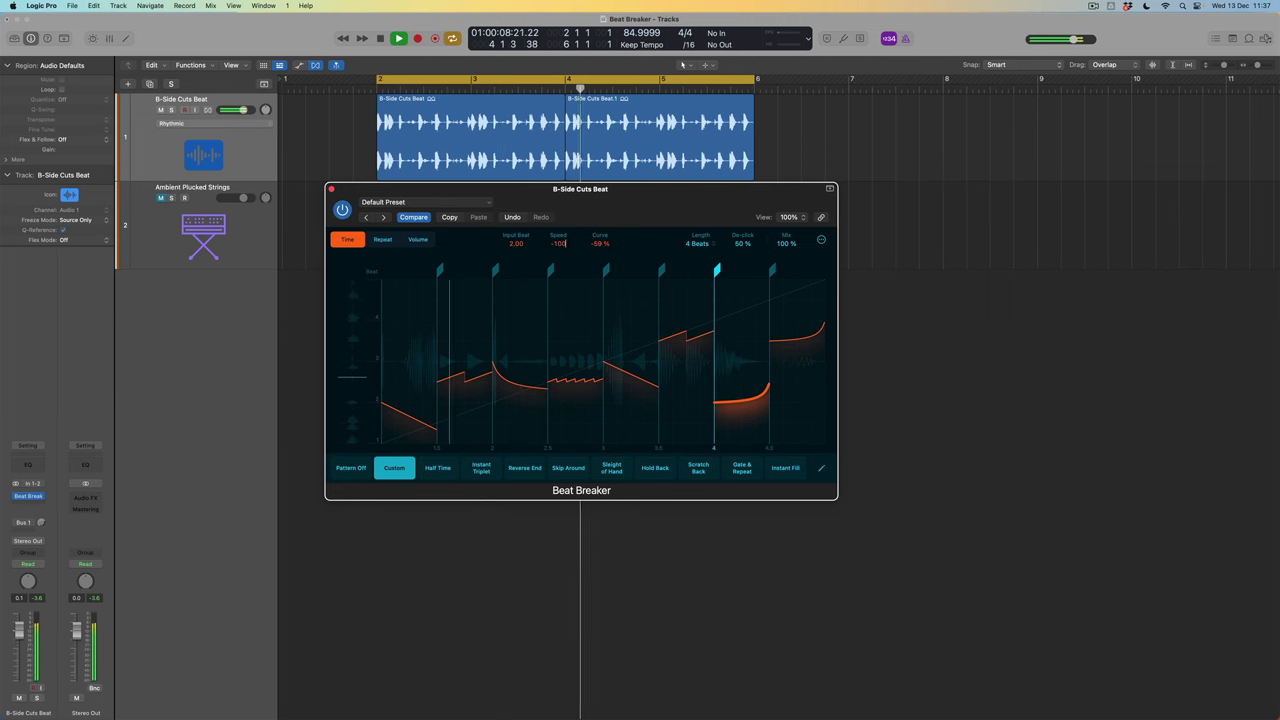
pyautogui.press('Return')
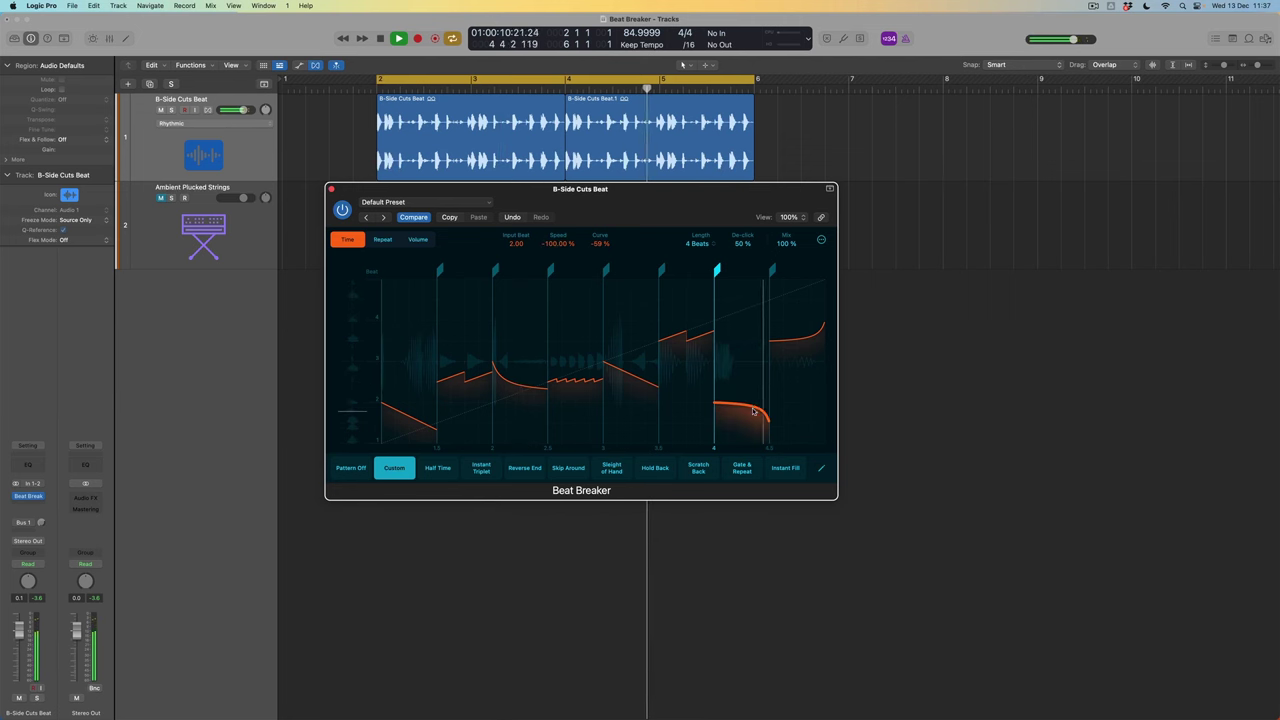
pyautogui.moveTo(744, 405); pyautogui.dragTo(743, 425)
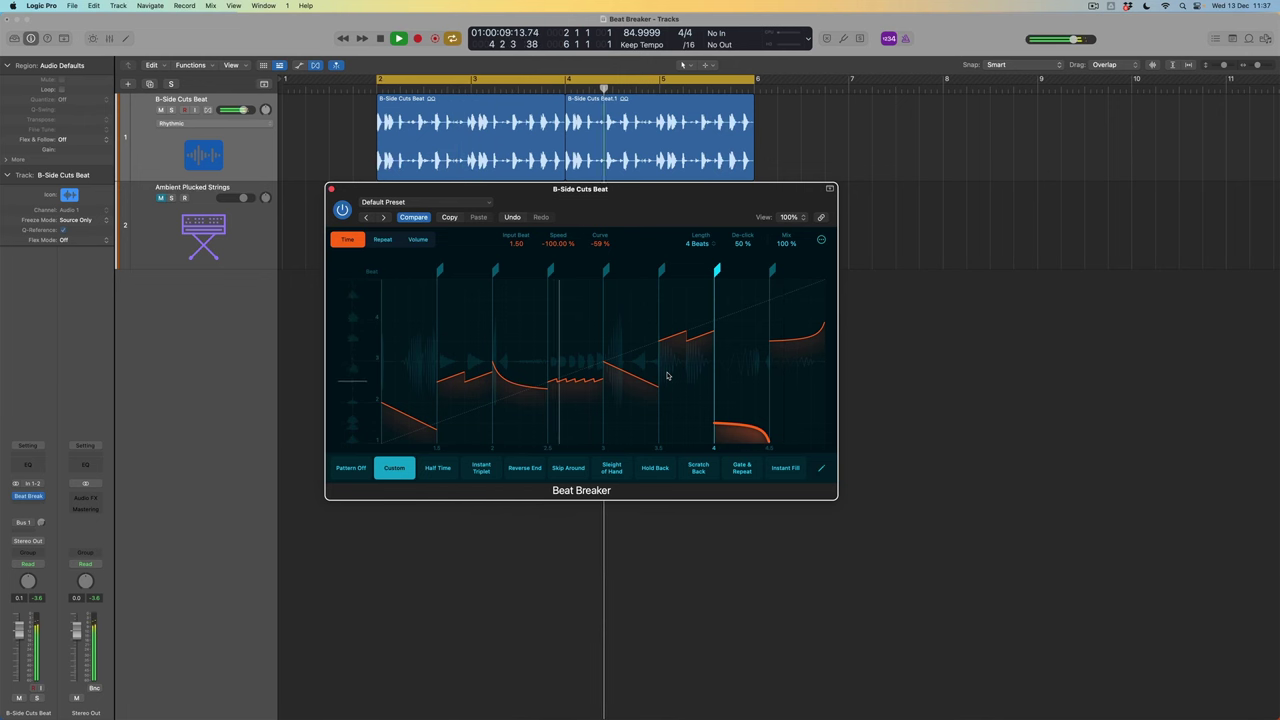
pyautogui.press('space')
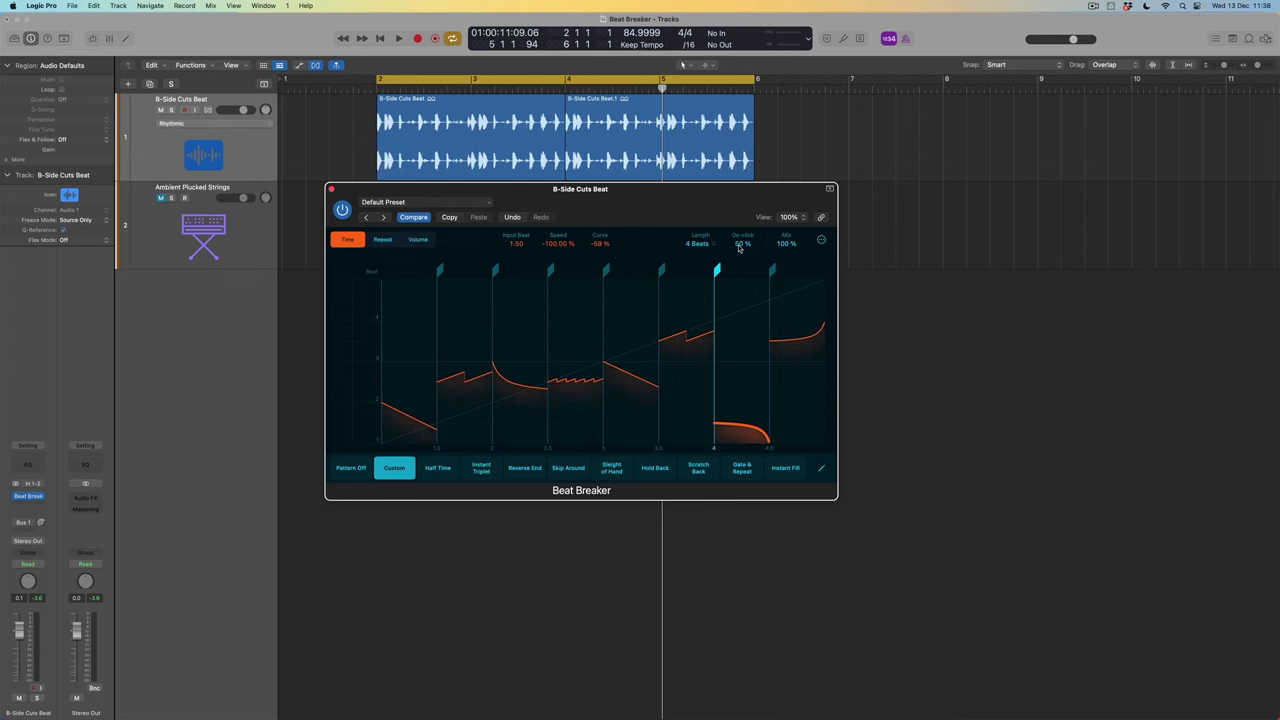
# Try the De-click amount at 100 % and return it to 50 %.
pyautogui.moveTo(742, 245); pyautogui.dragTo(742, 298)
pyautogui.doubleClick(742, 246)
pyautogui.write('100')
pyautogui.doubleClick(742, 246)
pyautogui.write('50')
pyautogui.press('Return')
# Try moving the second slice's marker to output beat 1.25 and return it to 1.50.
pyautogui.click(440, 271)
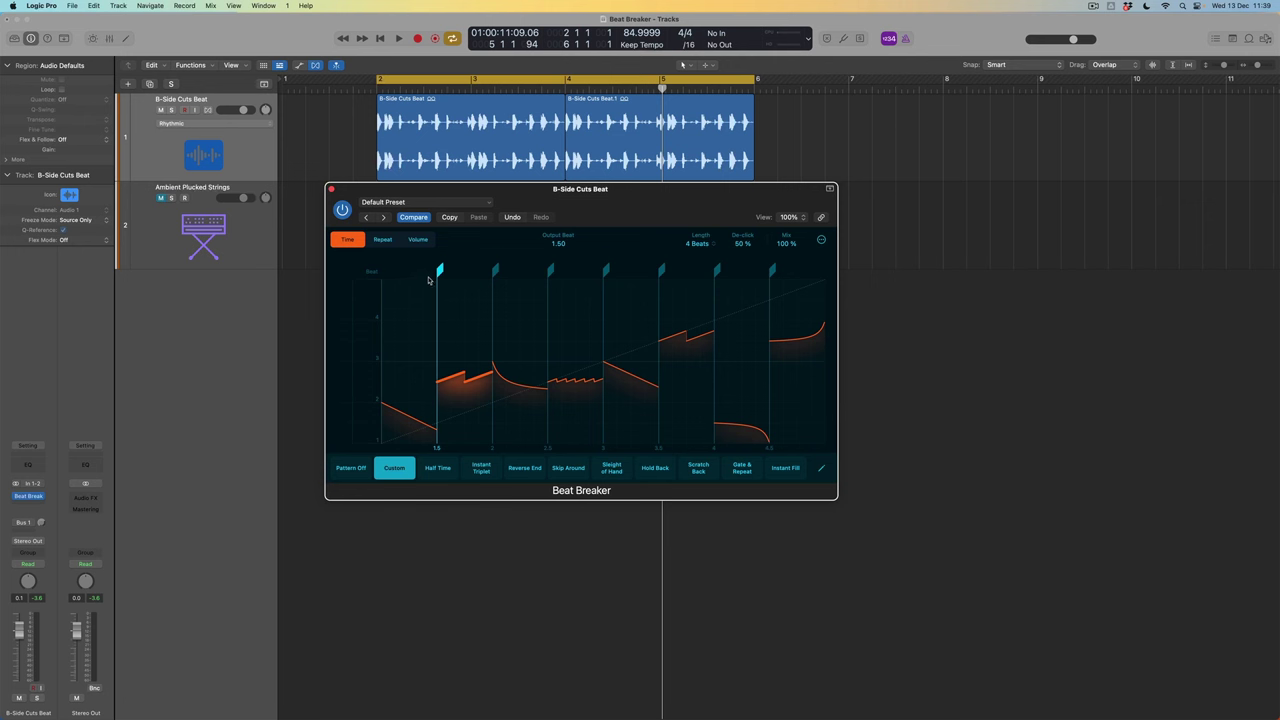
pyautogui.moveTo(440, 271); pyautogui.dragTo(413, 271)
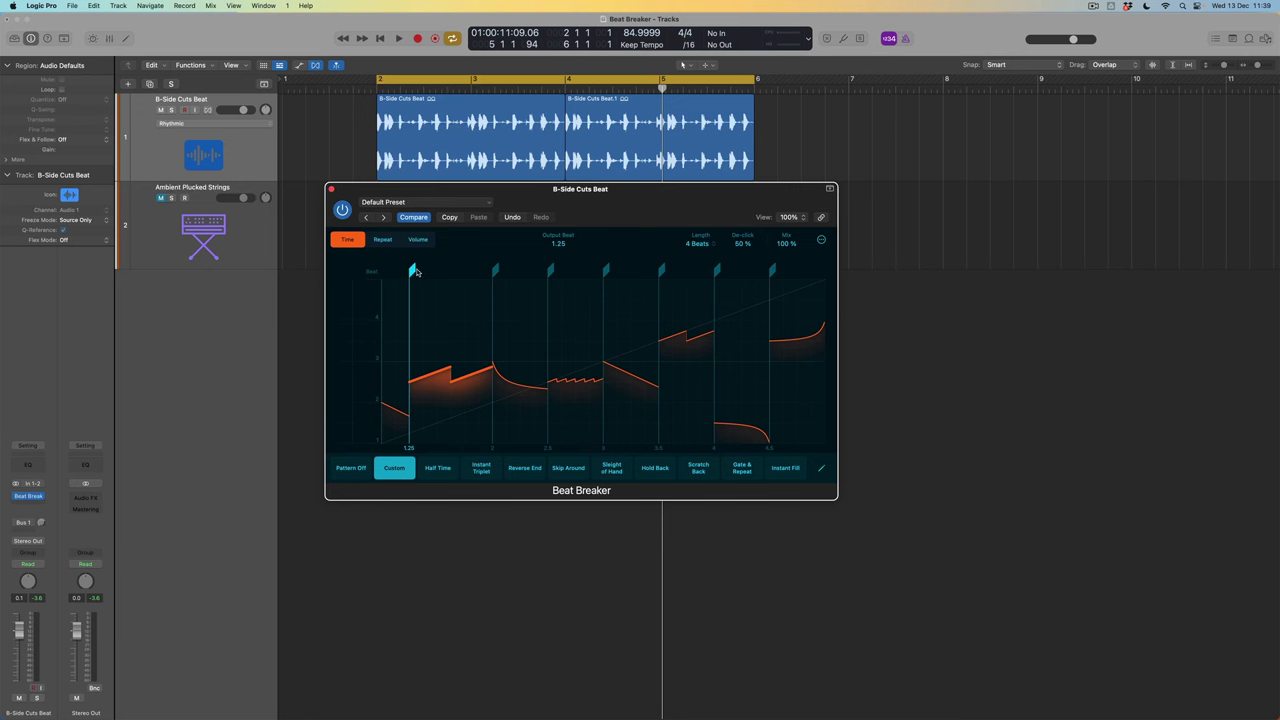
pyautogui.moveTo(413, 270); pyautogui.dragTo(439, 270)
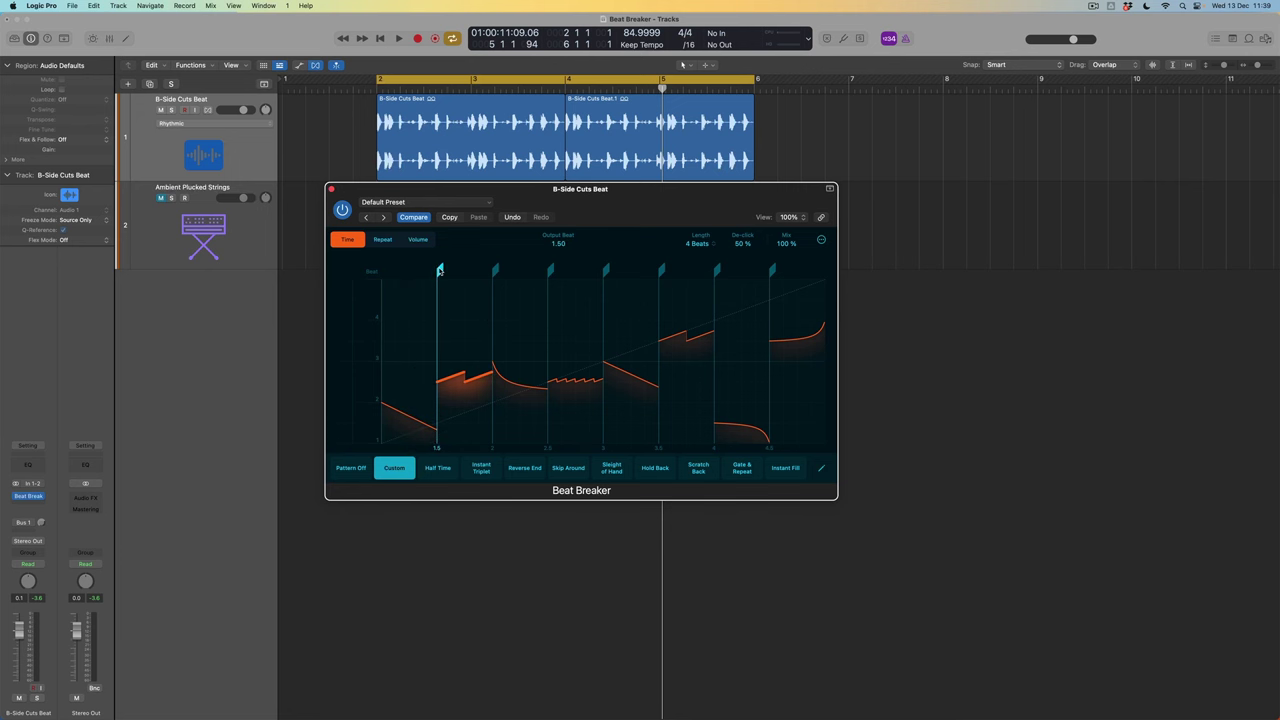
# Delete the slice markers at beats 1.5, 2 and 2.5 from the custom time pattern.
pyautogui.doubleClick(440, 271)
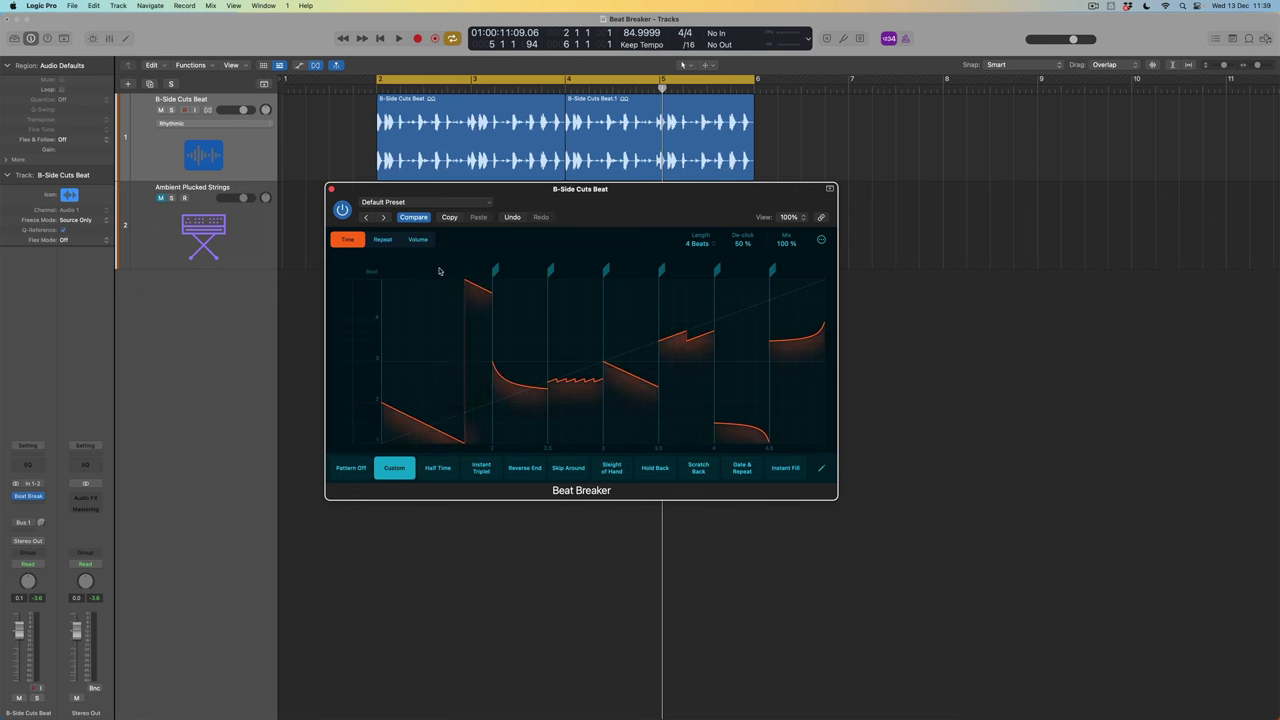
pyautogui.doubleClick(496, 271)
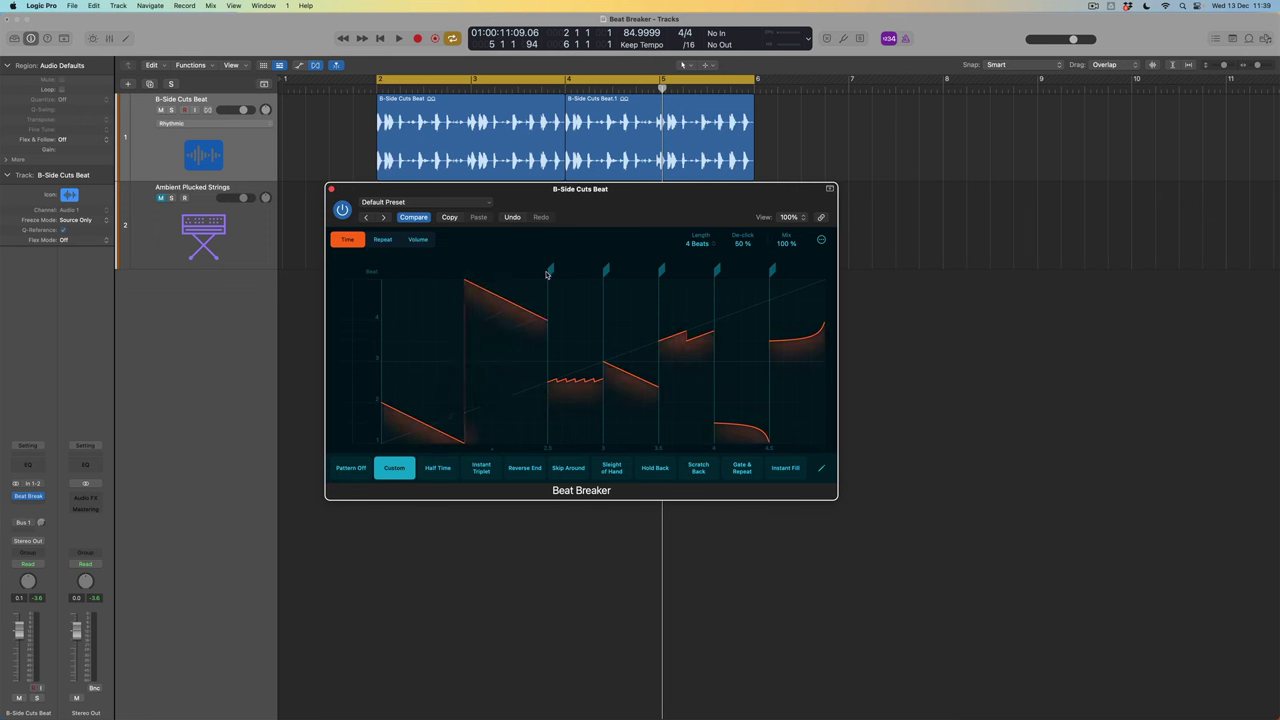
pyautogui.doubleClick(549, 271)
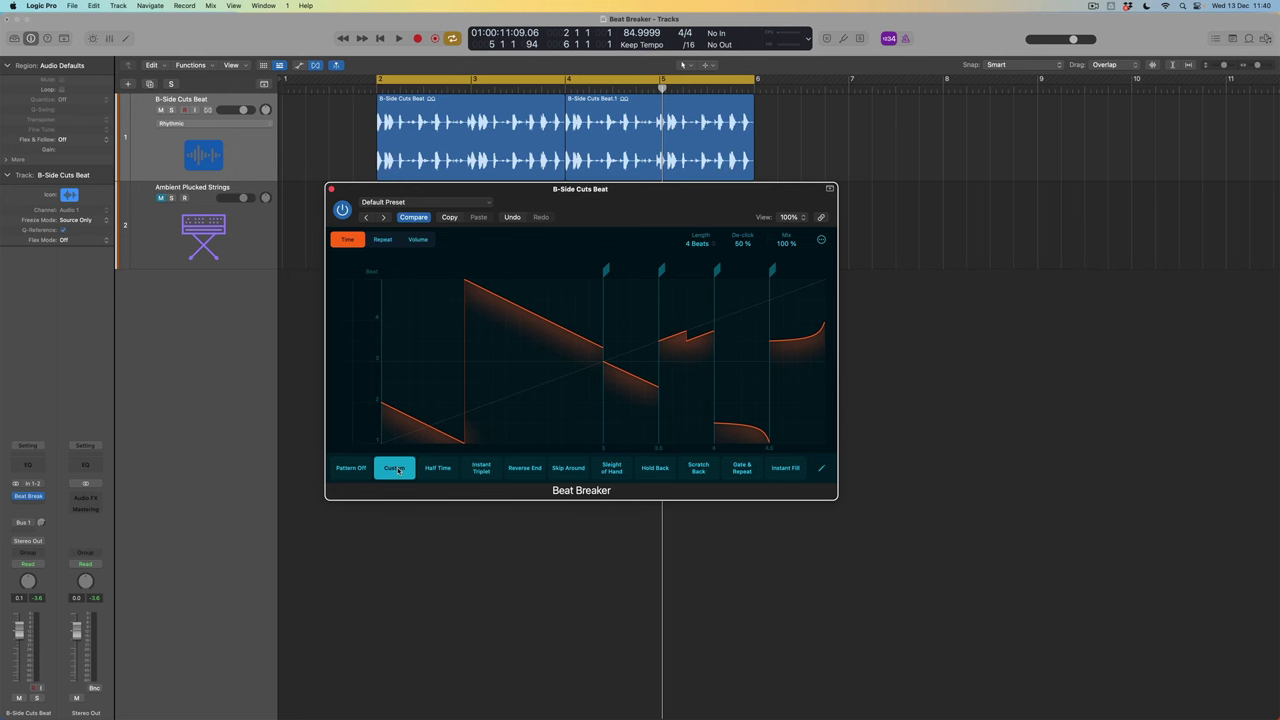
# View the Half Time, Instant Triplet, Reverse End and Skip Around patterns in turn.
pyautogui.click(438, 472)
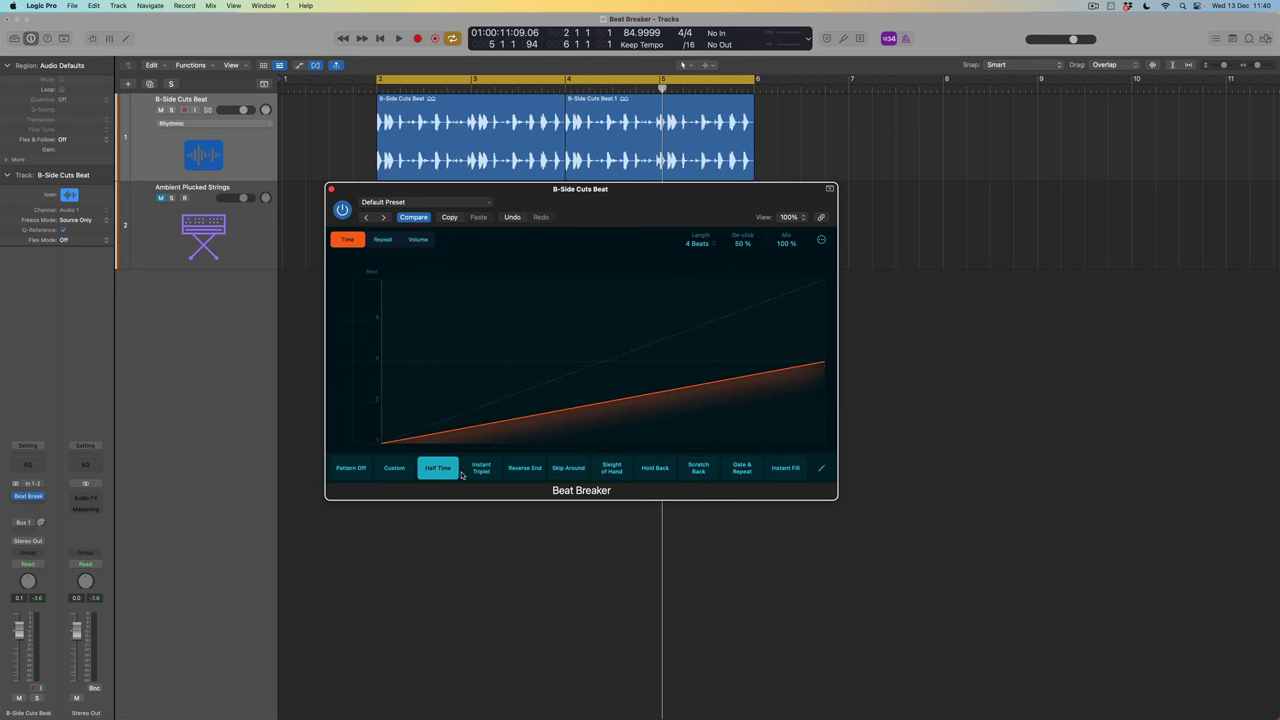
pyautogui.click(482, 470)
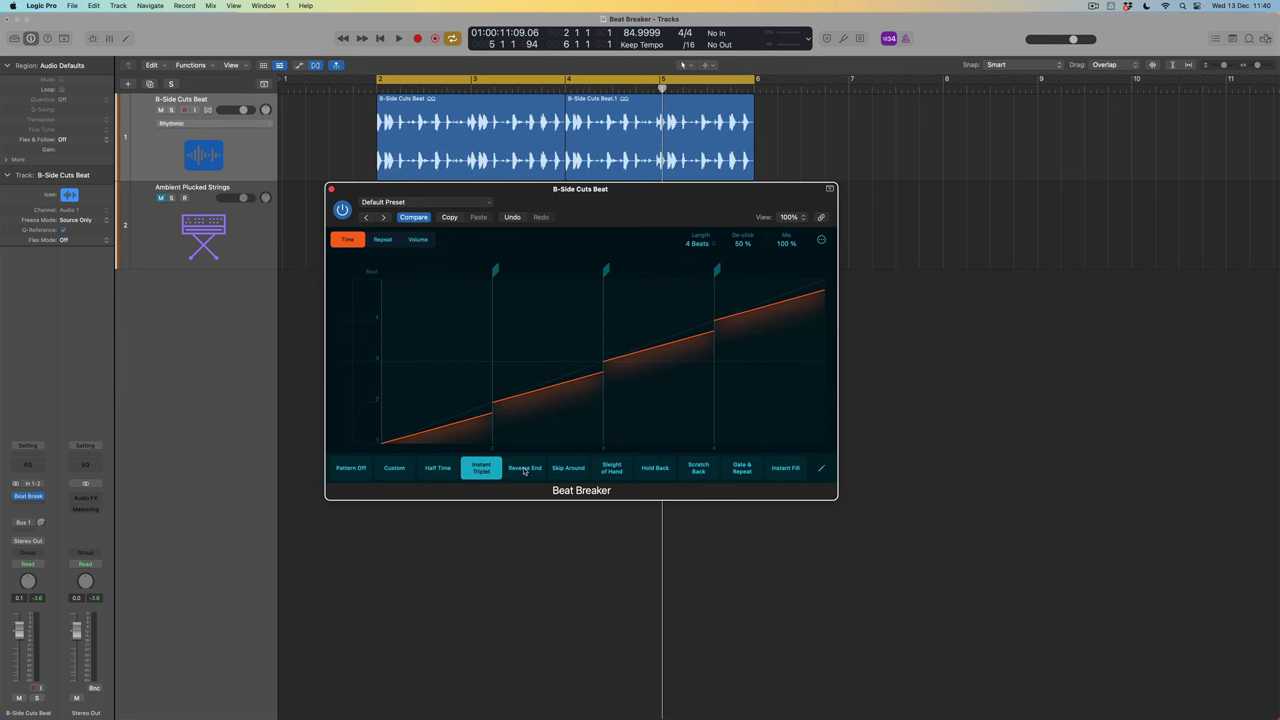
pyautogui.click(518, 470)
pyautogui.click(566, 470)
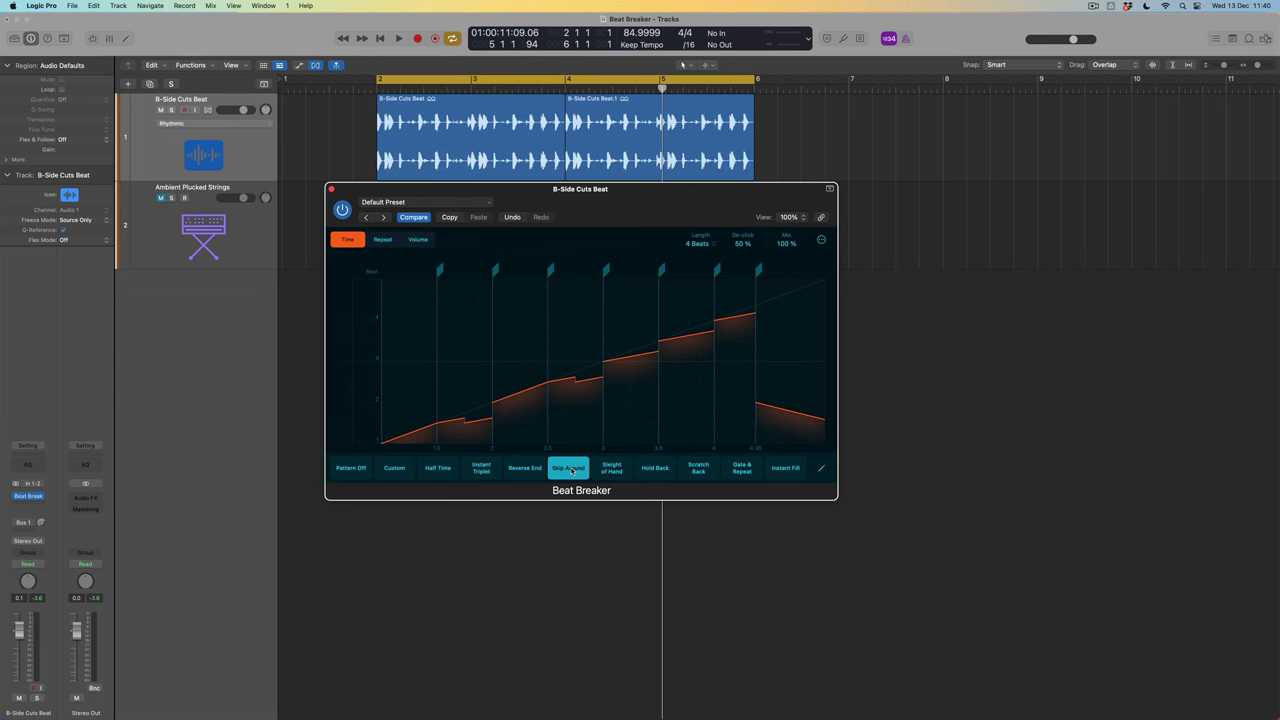
# Turn on pattern slot editing and browse the pattern options for the Skip Around and Custom slots.
pyautogui.click(821, 469)
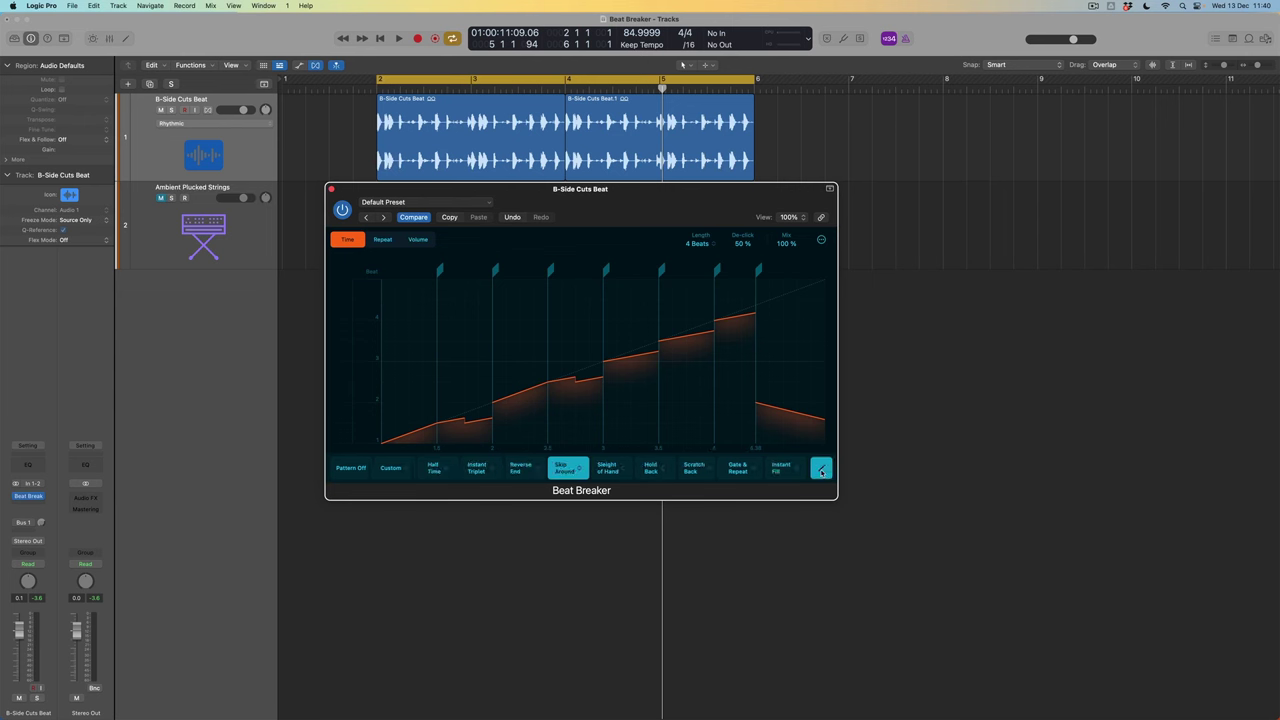
pyautogui.click(594, 470)
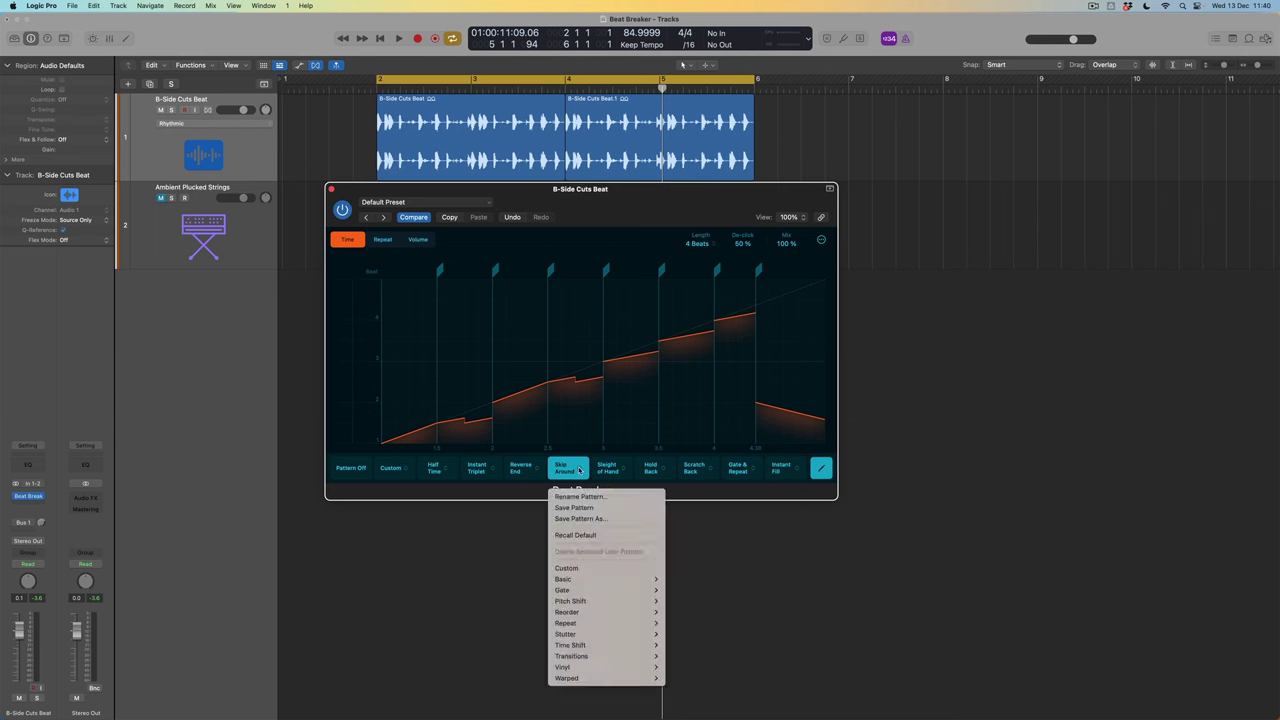
pyautogui.moveTo(592, 590)
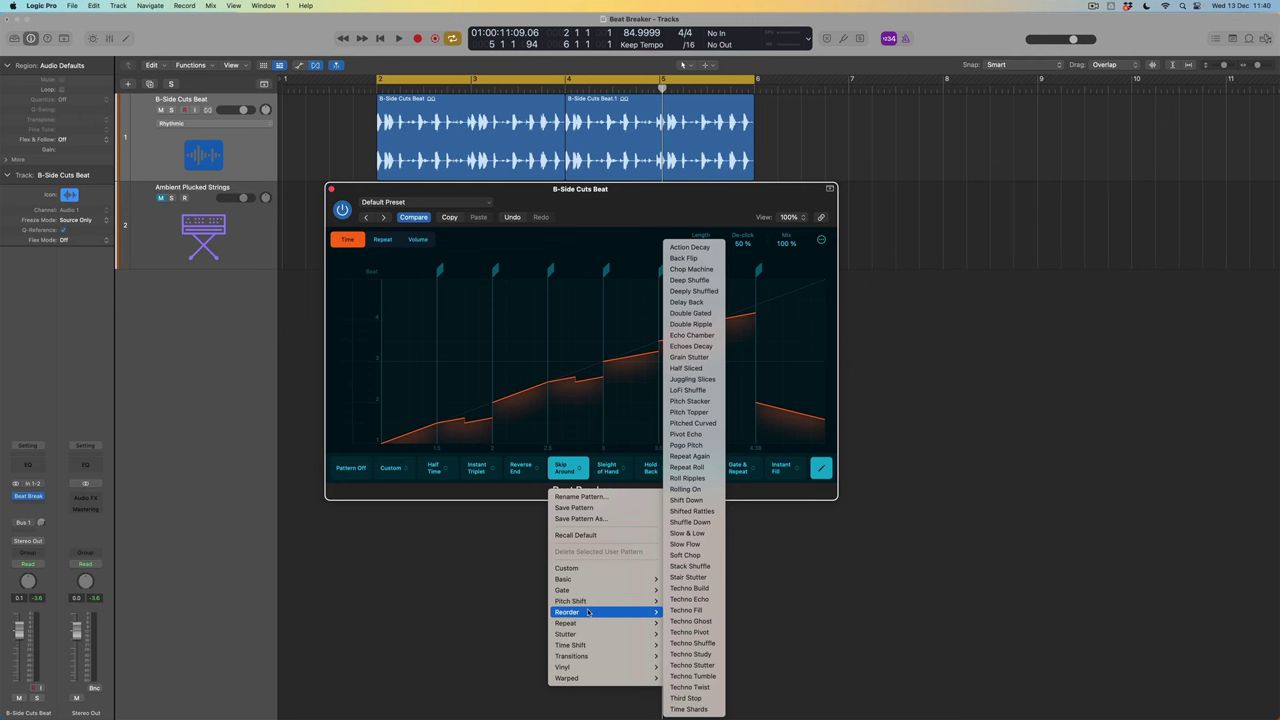
pyautogui.moveTo(590, 625)
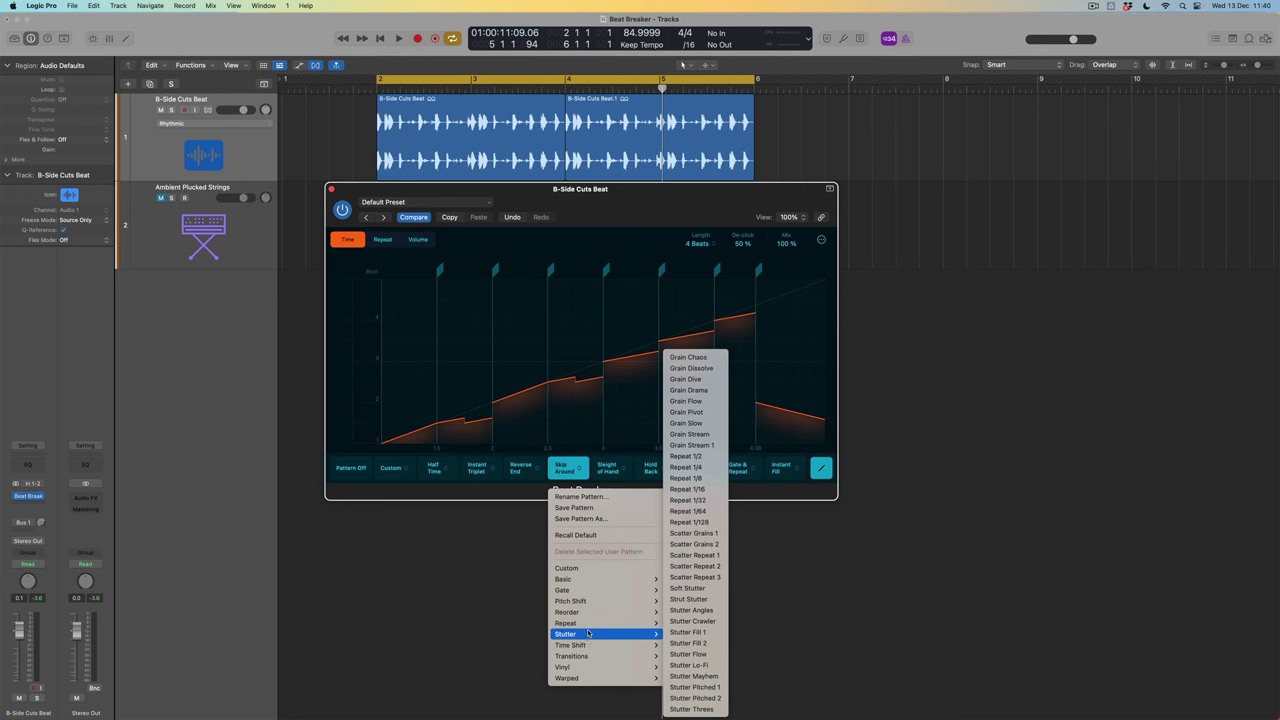
pyautogui.moveTo(591, 603)
pyautogui.moveTo(590, 648)
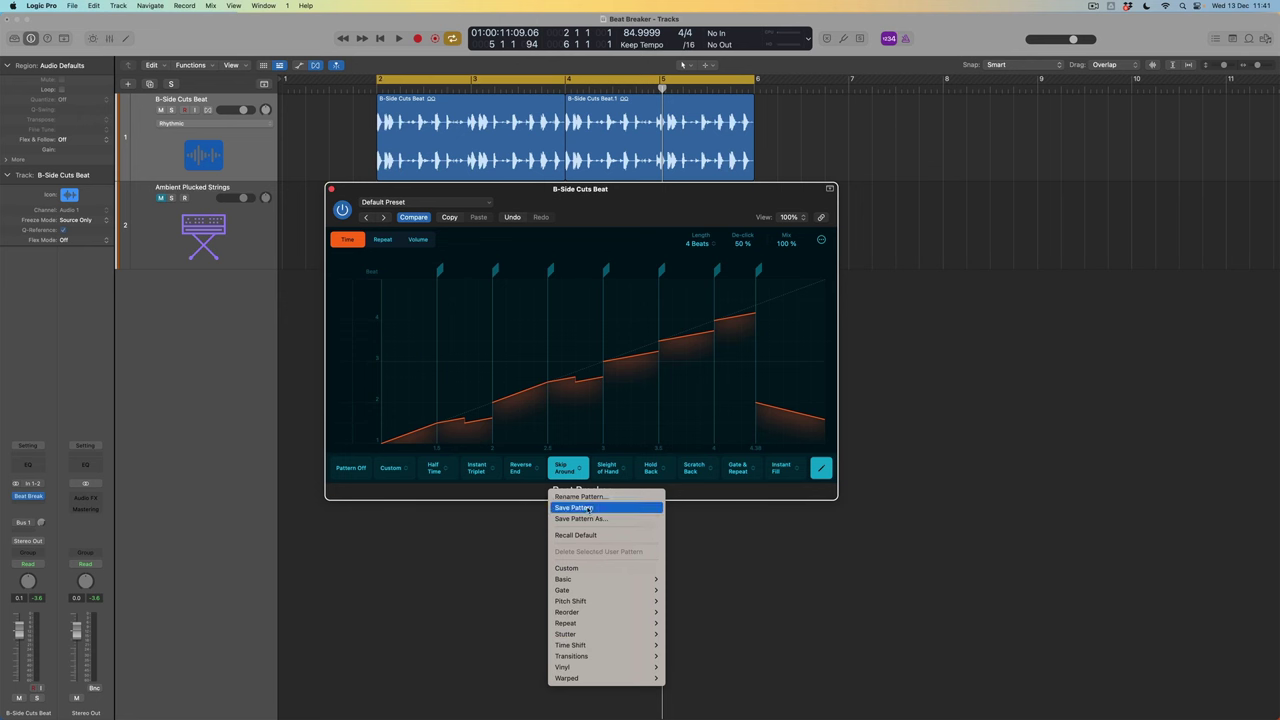
pyautogui.click(393, 471)
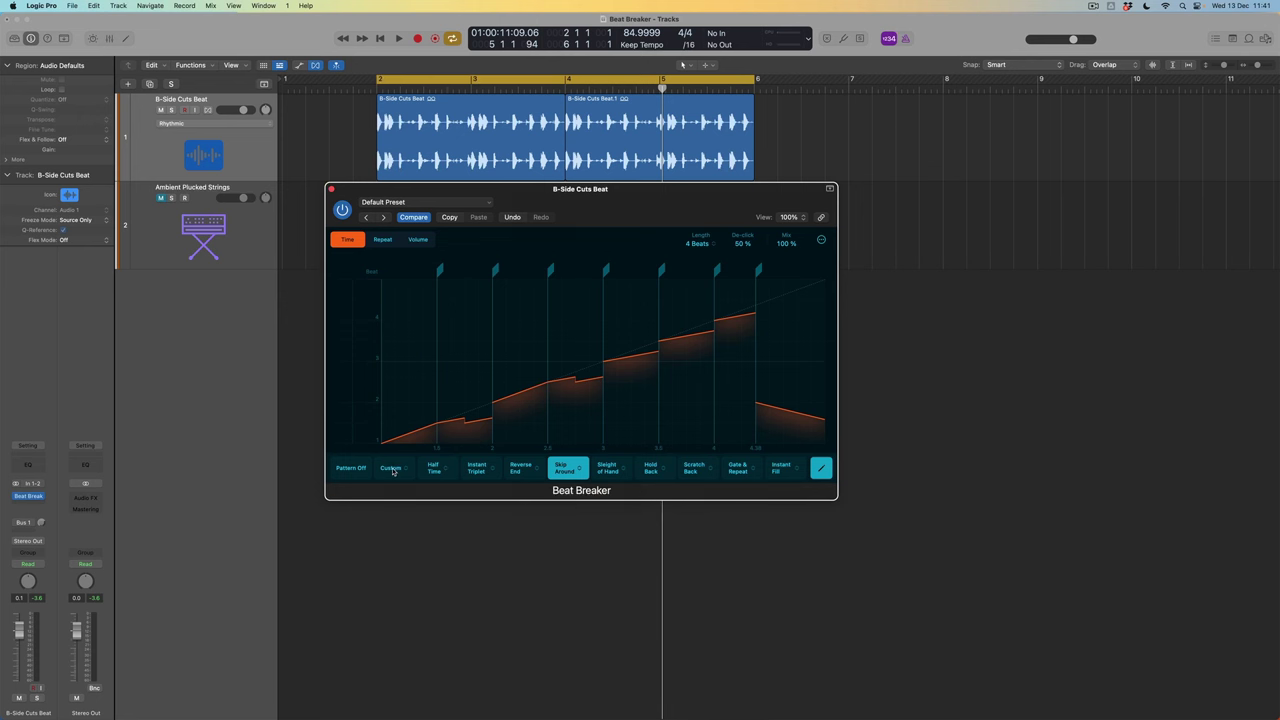
pyautogui.click(393, 471)
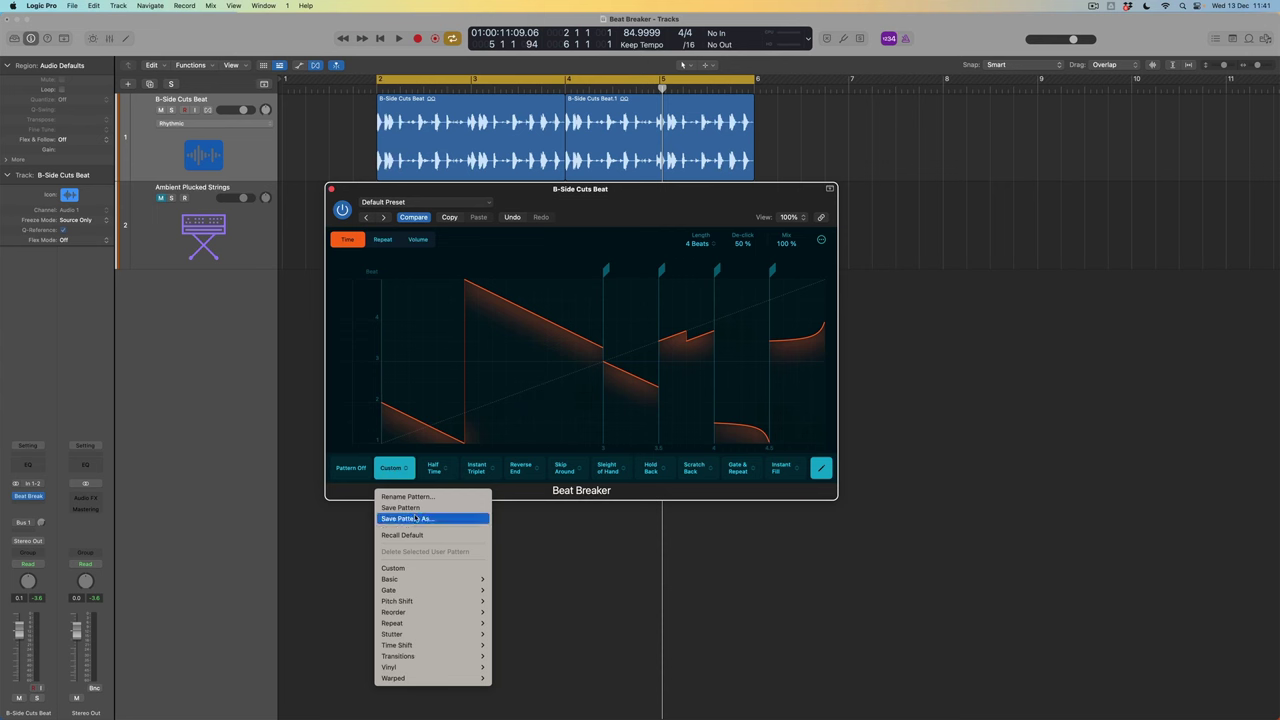
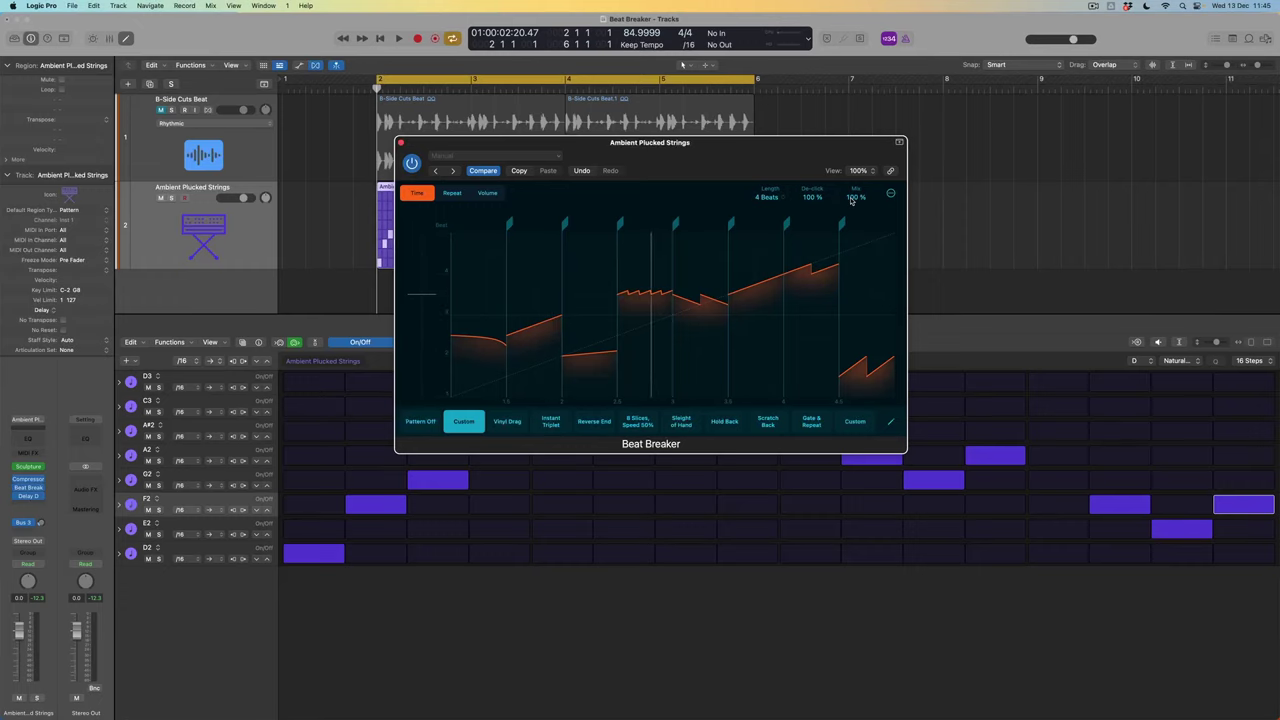
# Set Beat Breaker's Mix to 25 % on Ambient Plucked Strings and play from the project start with cycling off.
pyautogui.doubleClick(854, 197)
pyautogui.write('25')
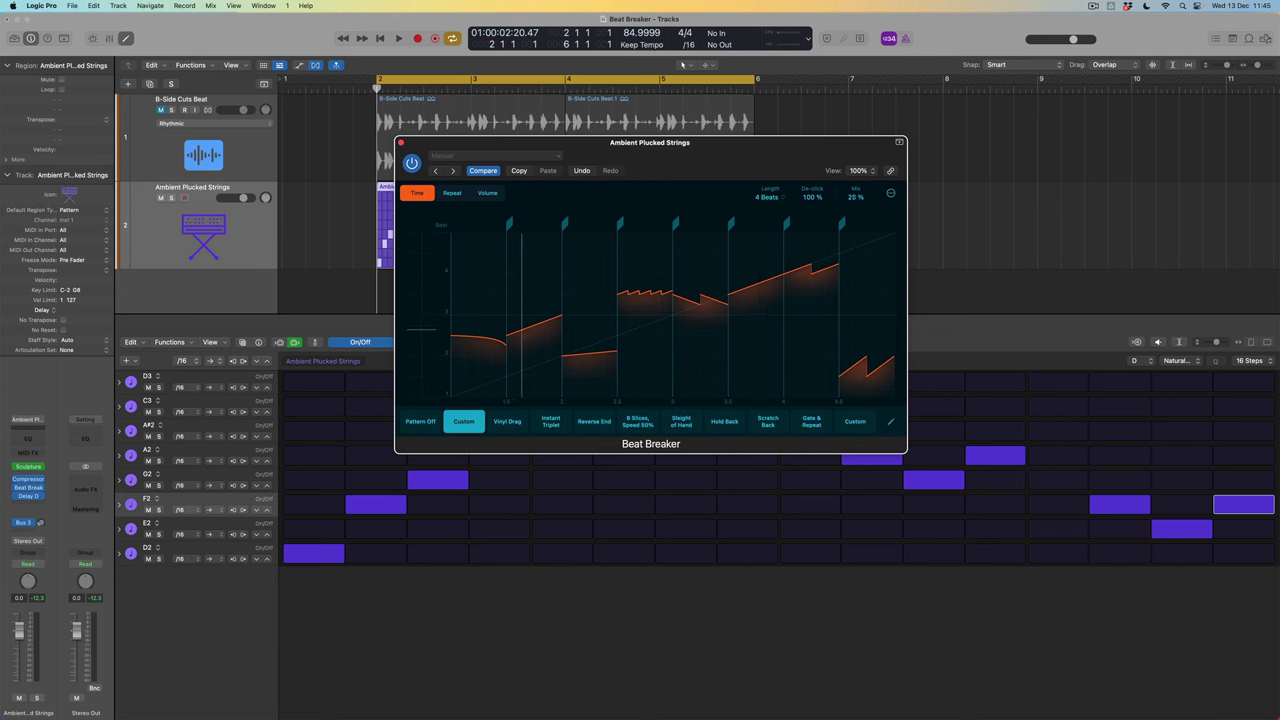
pyautogui.press('Return')
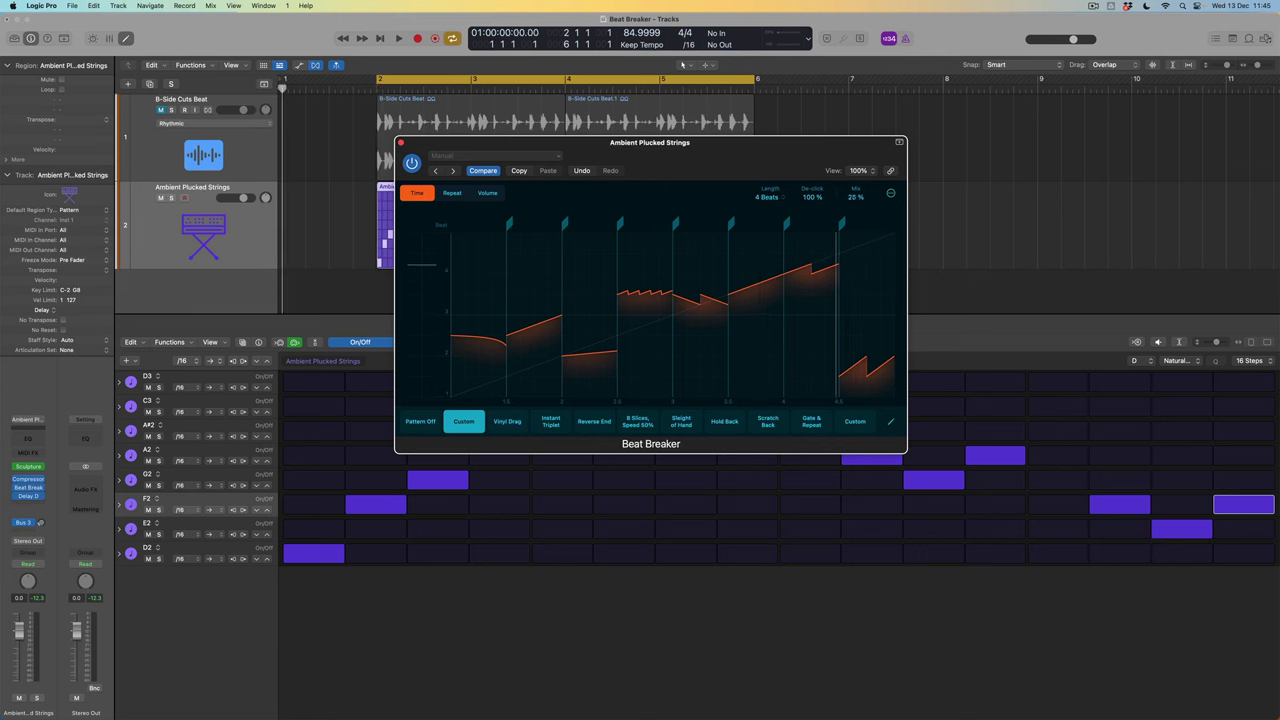
pyautogui.press('c')
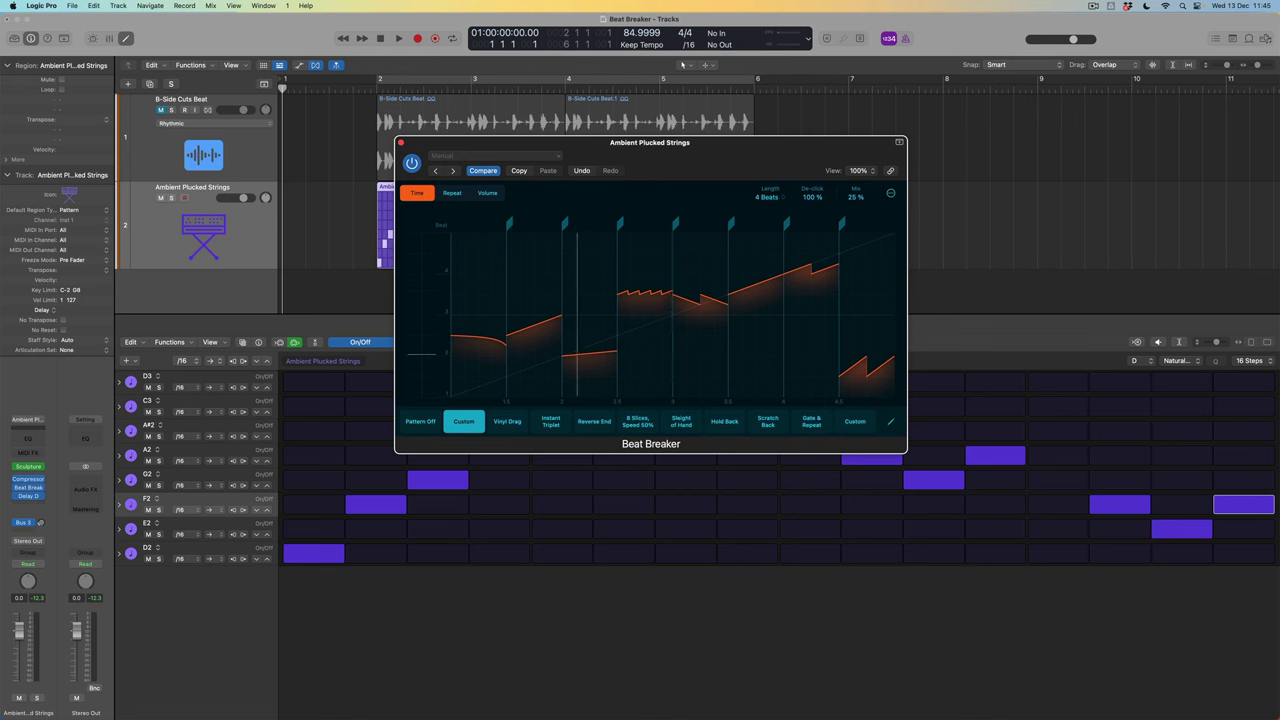
pyautogui.press('space')
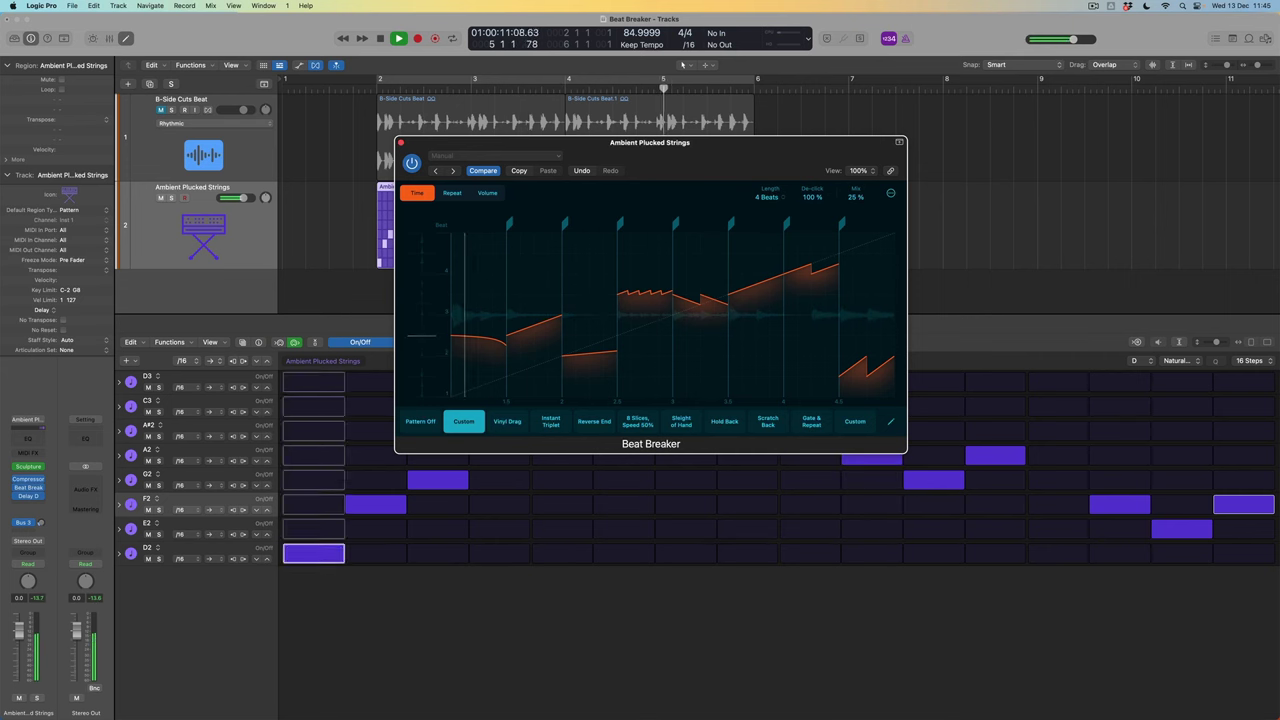
# Set De-click to 0 % on the plucked strings, replay the part from the start and stop playback.
pyautogui.doubleClick(812, 199)
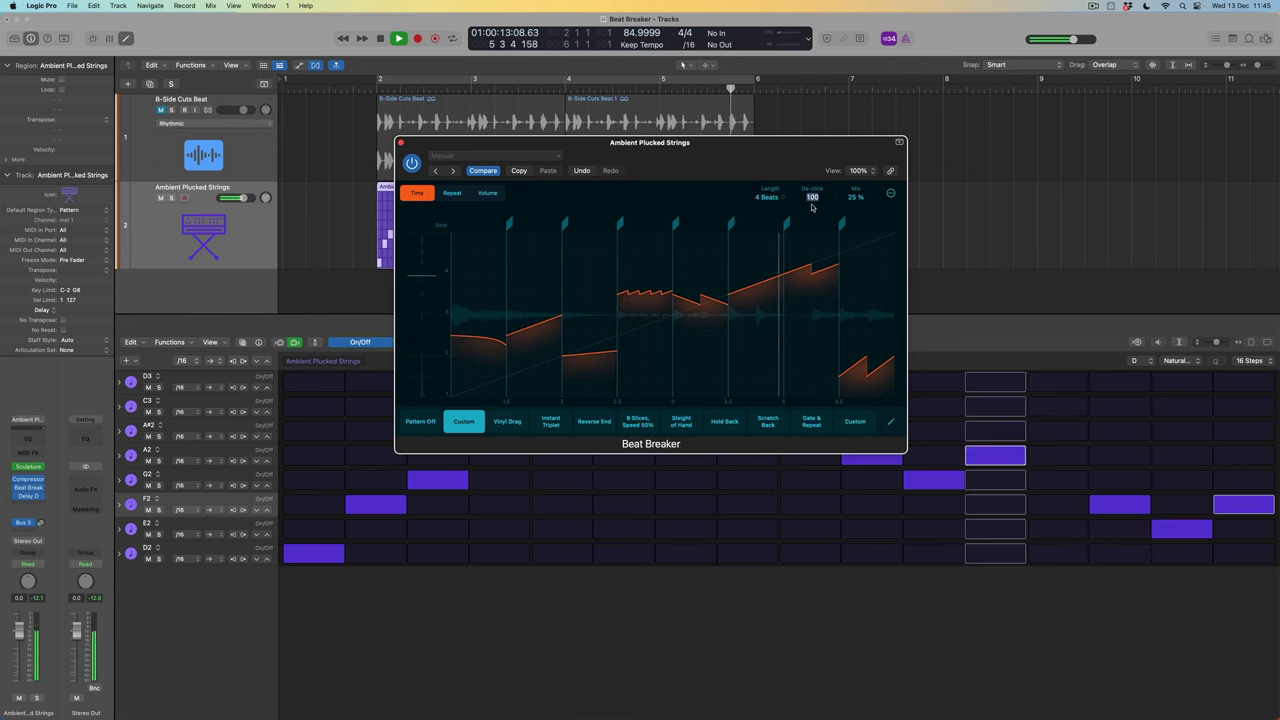
pyautogui.write('0')
pyautogui.press('Return')
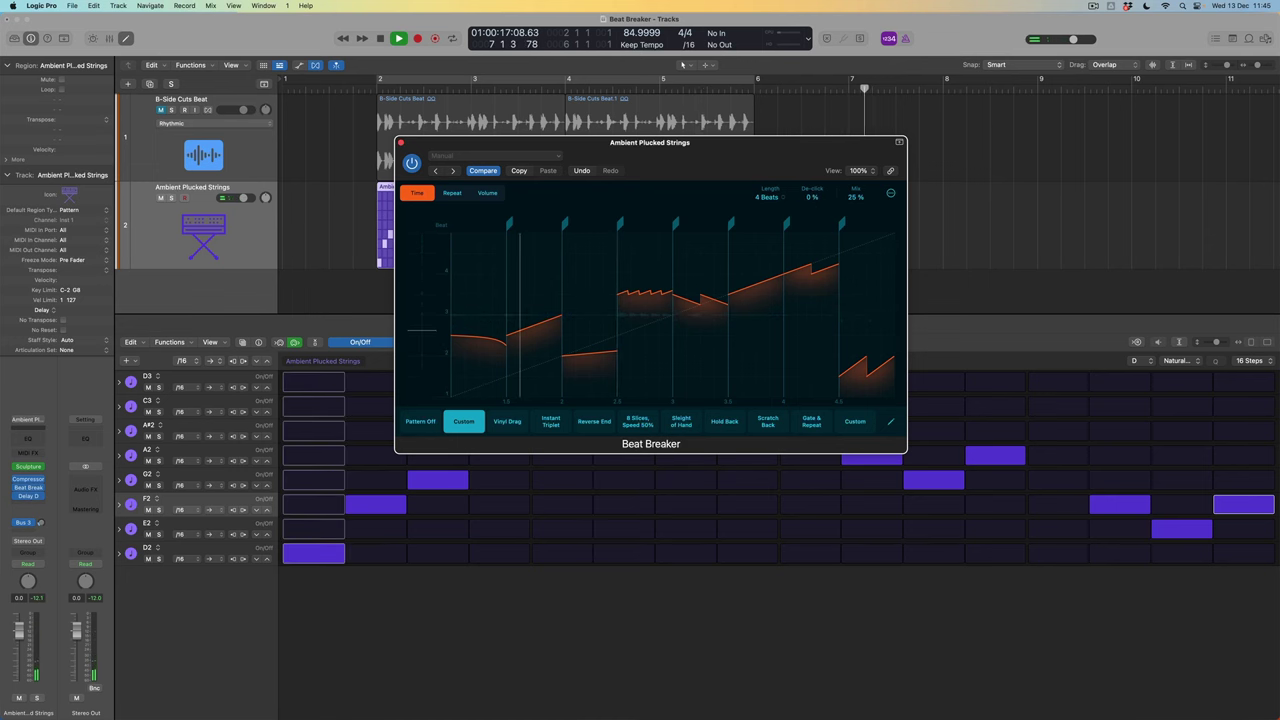
pyautogui.press('space')
pyautogui.press('space')
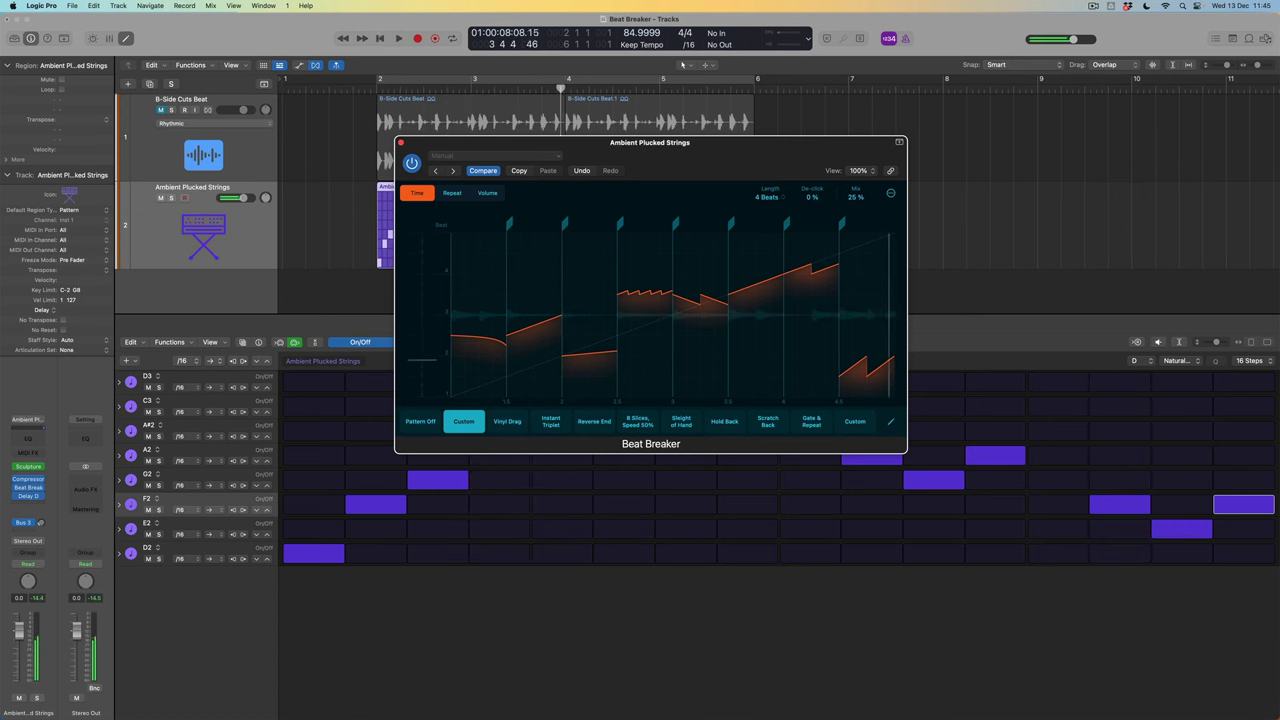
pyautogui.press('space')
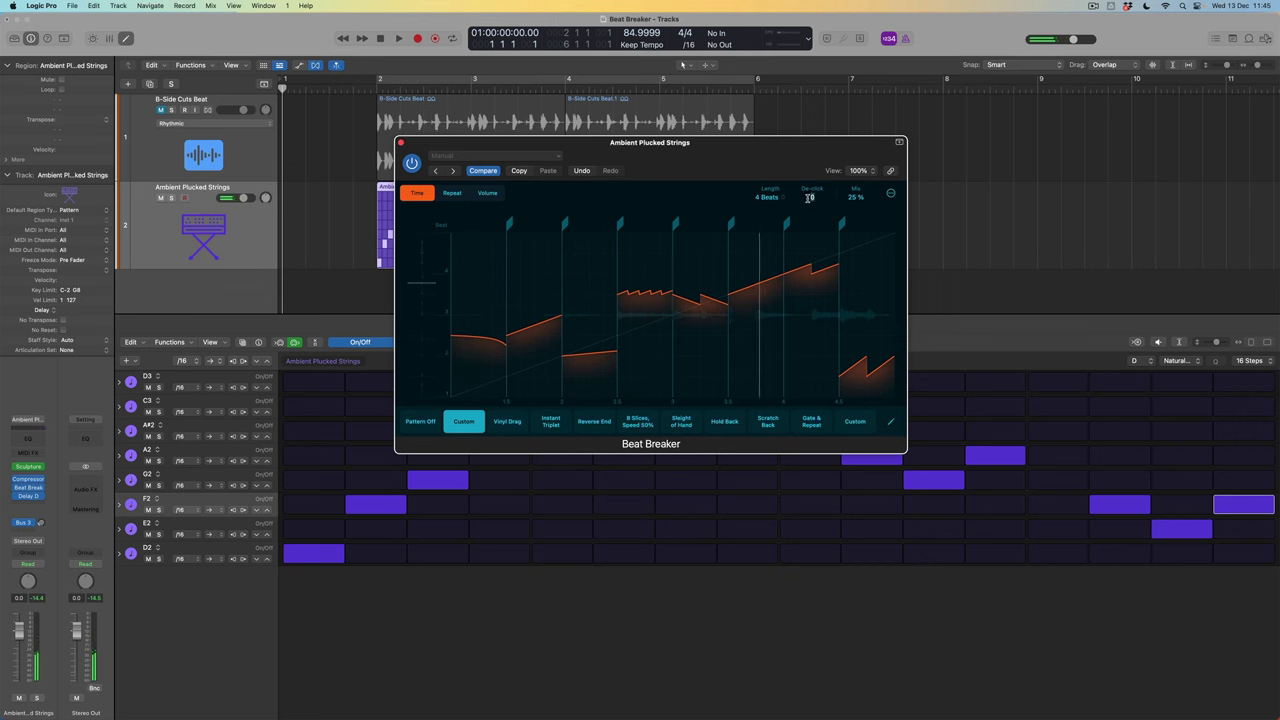
# Set the De-click amount on the plucked strings to 75 %.
pyautogui.write('75')
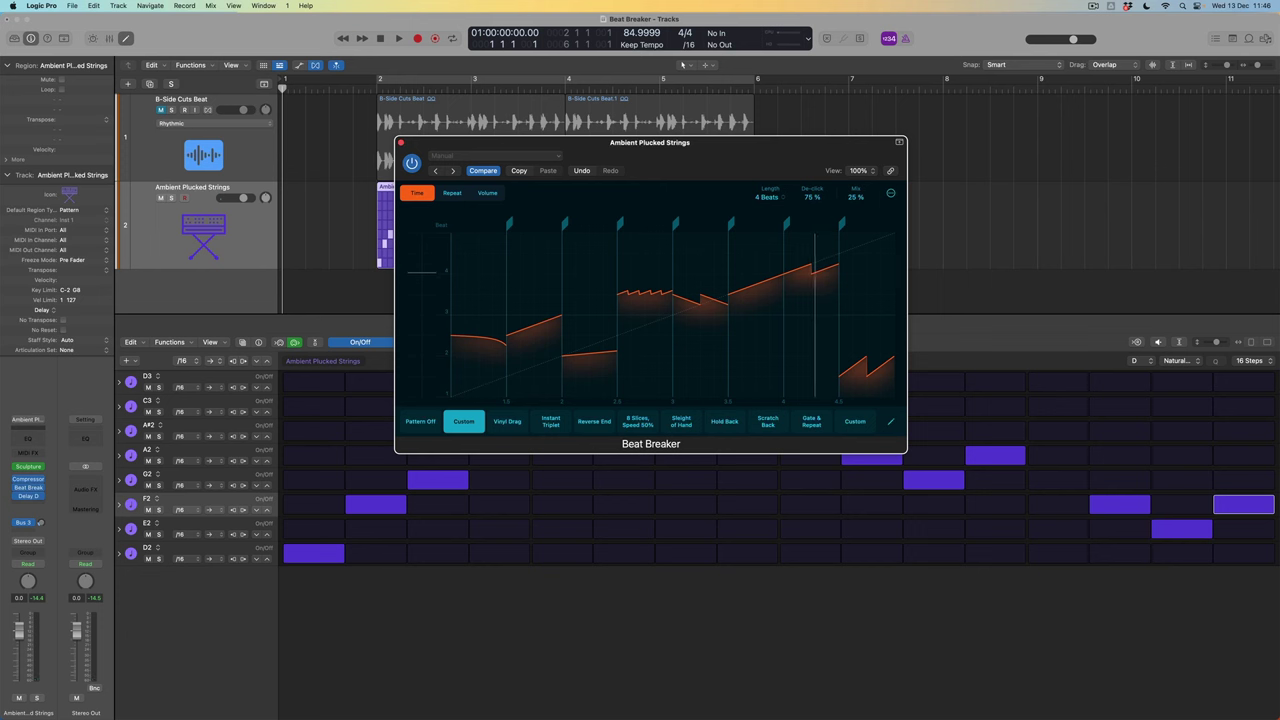
pyautogui.doubleClick(854, 197)
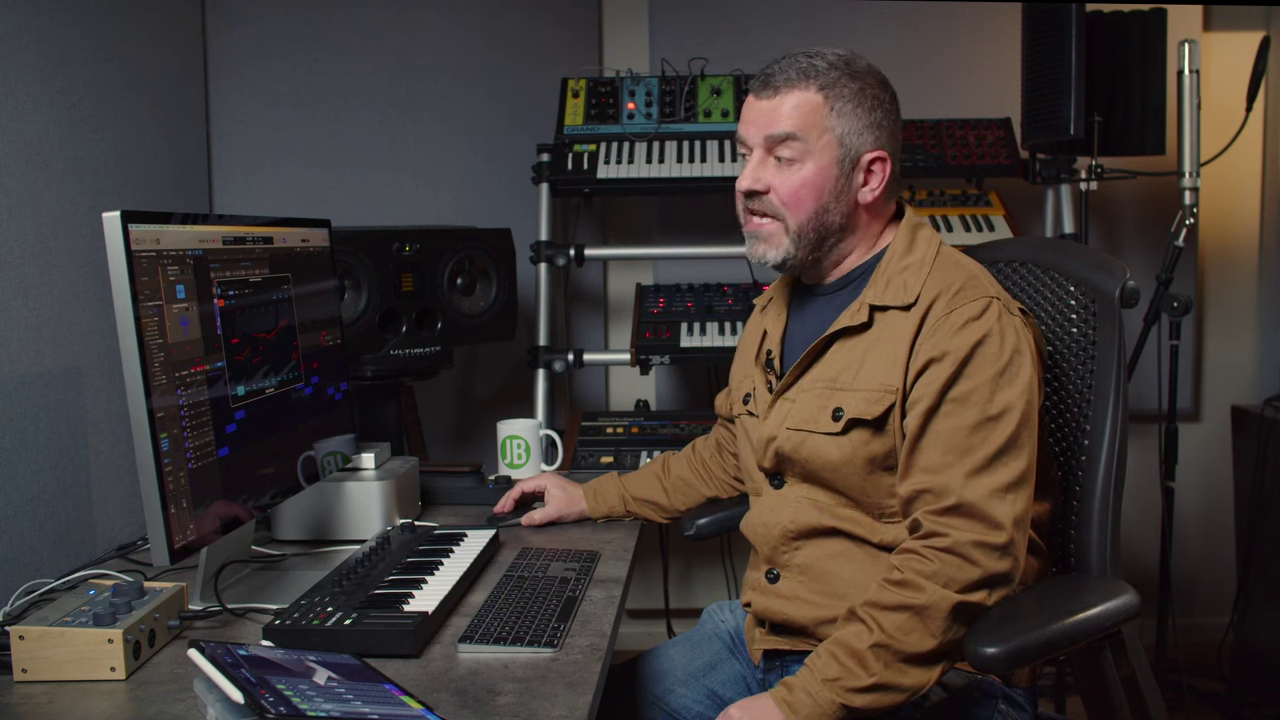
# Close the Beat Breaker window and show the automation lanes for the tracks.
pyautogui.click(219, 284)
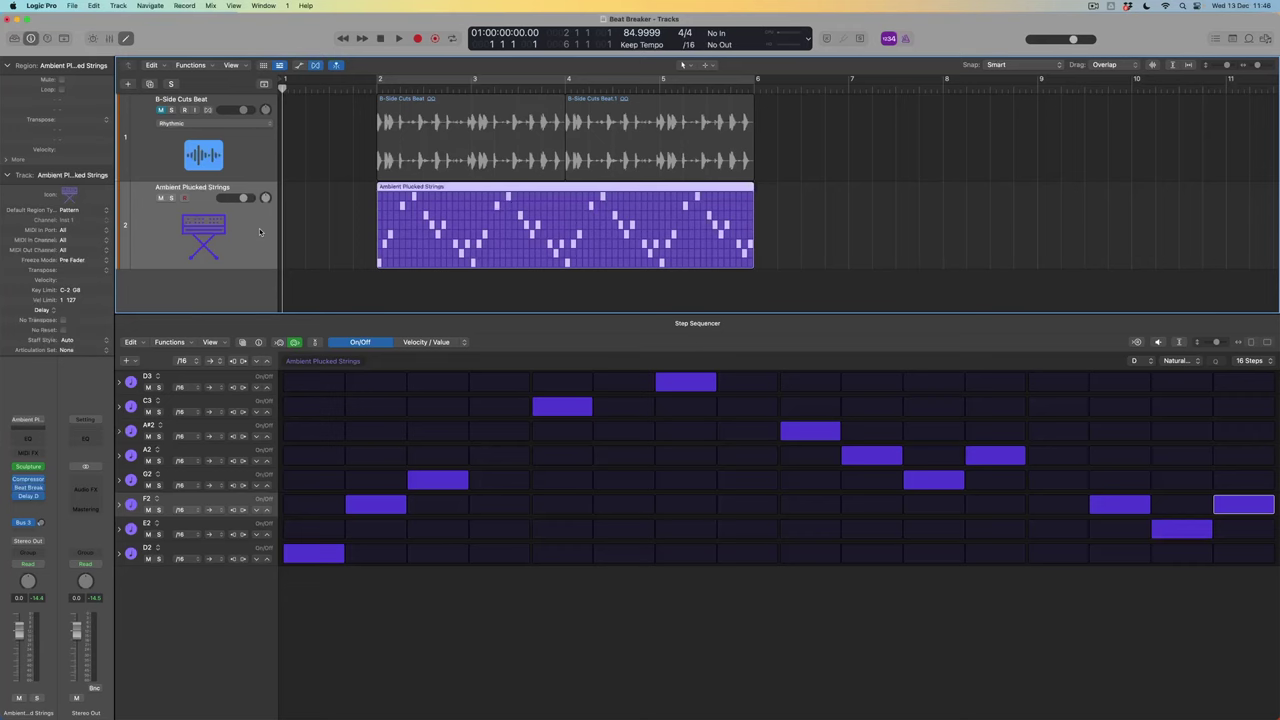
pyautogui.press('a')
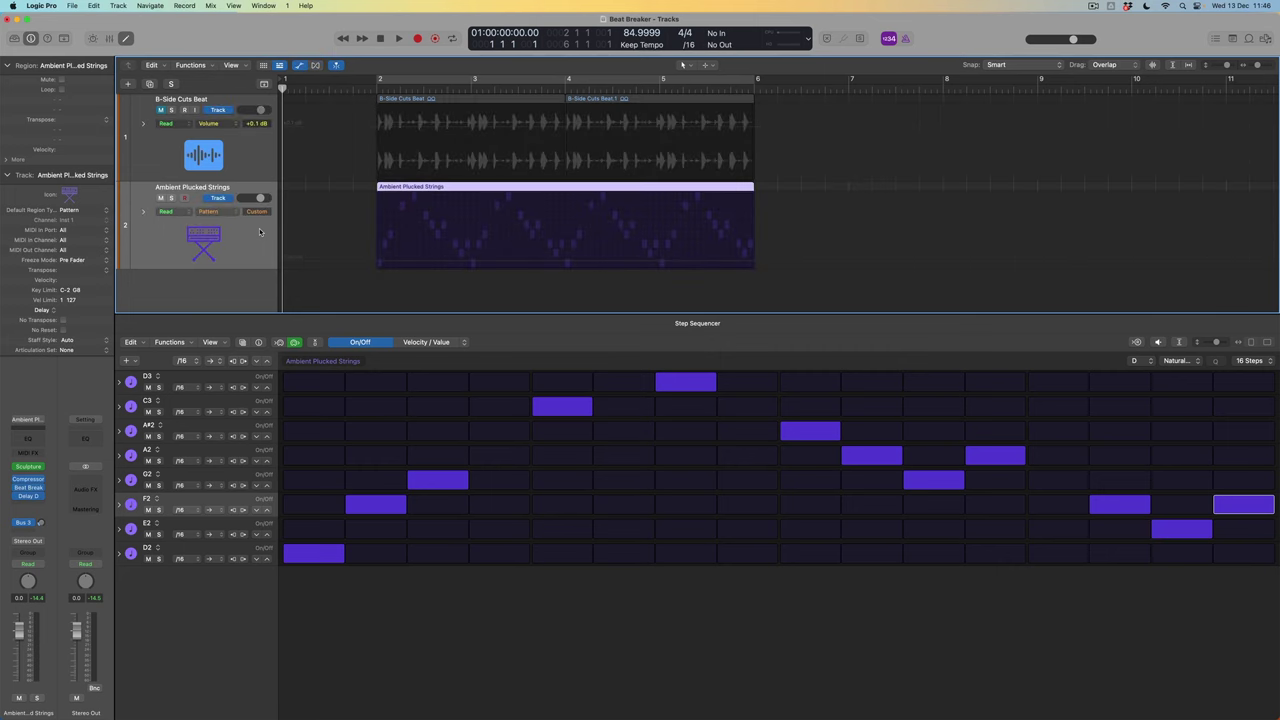
# Show Beat Breaker's Mix automation on Ambient Plucked Strings and set it to 30 % from bar 2 to bar 4.
pyautogui.click(231, 214)
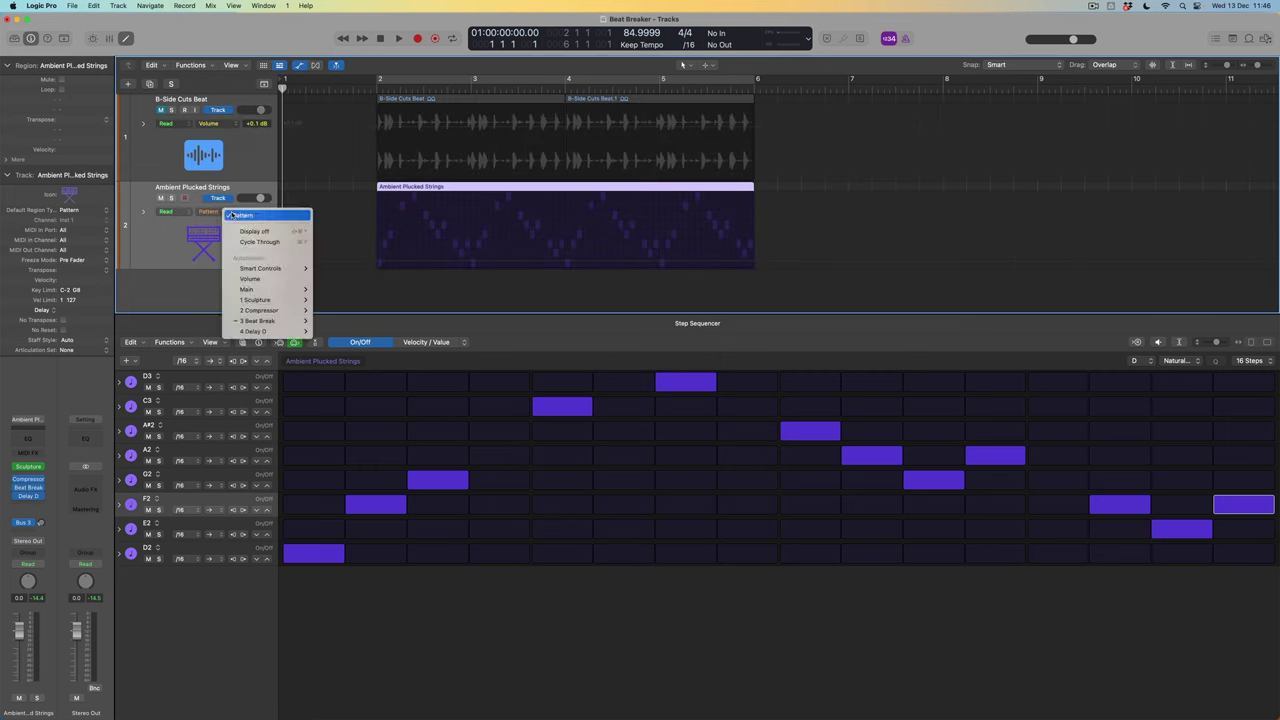
pyautogui.moveTo(280, 321)
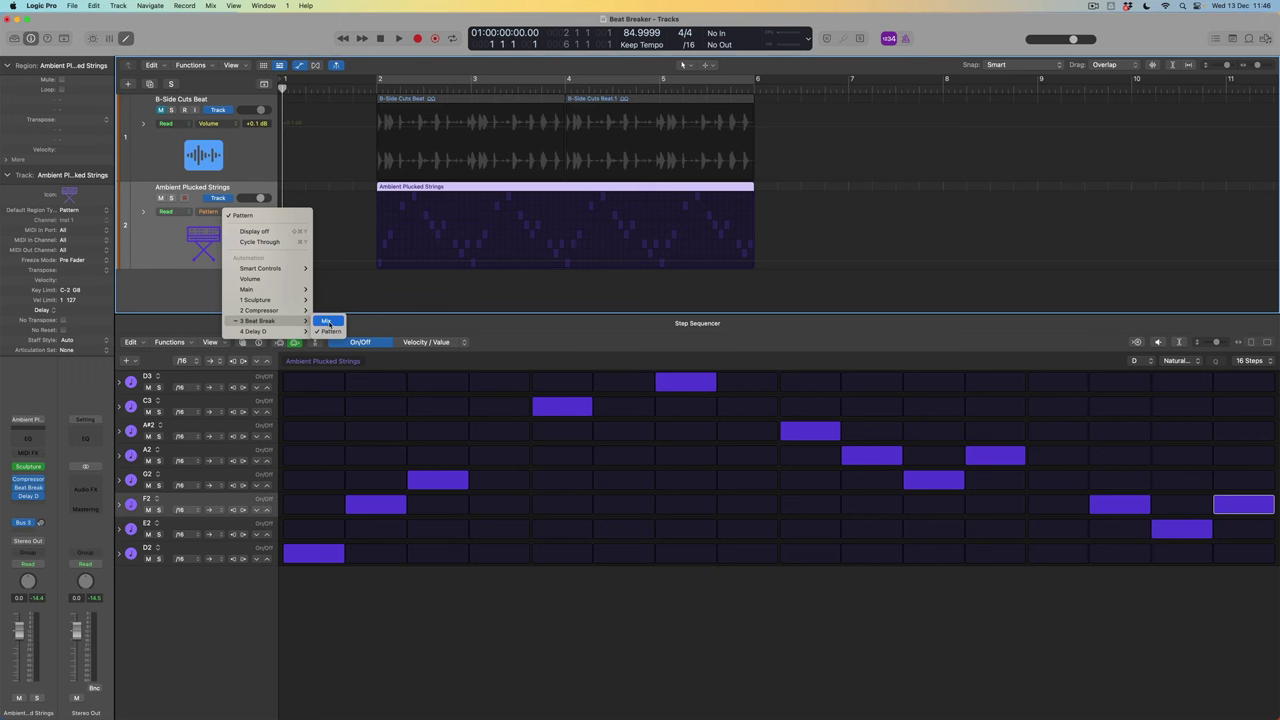
pyautogui.click(328, 322)
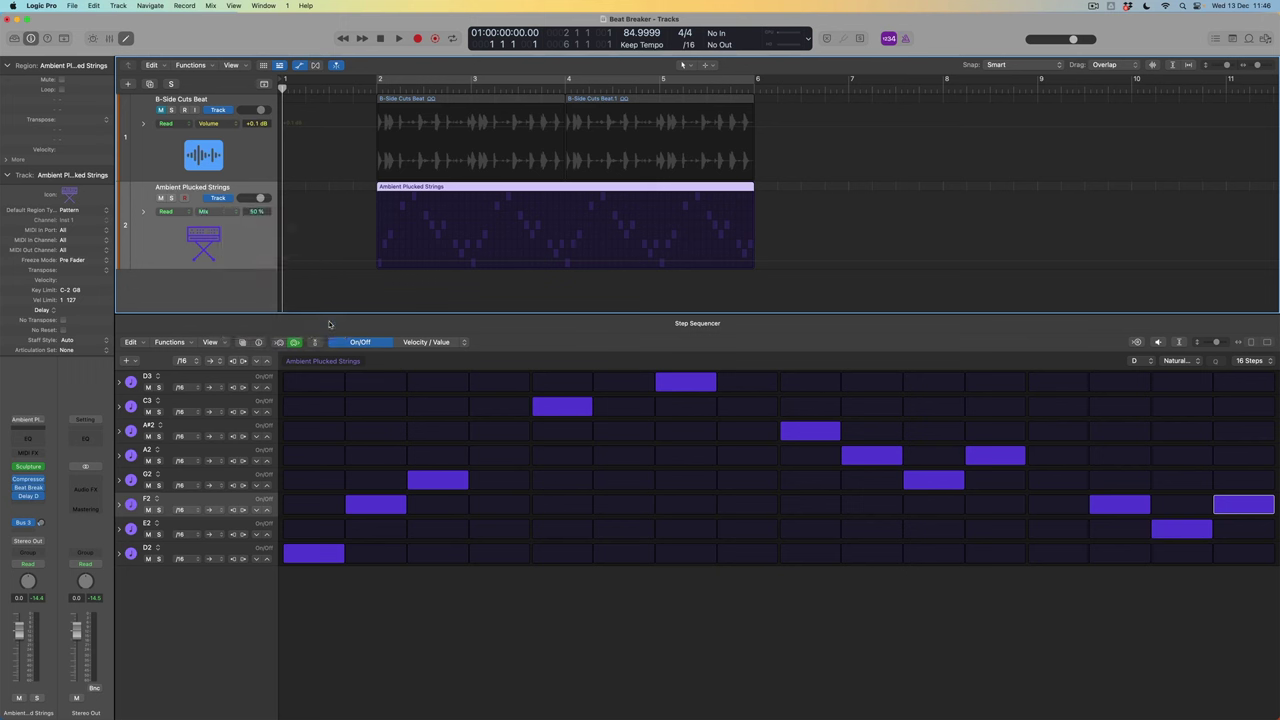
pyautogui.click(376, 235)
pyautogui.moveTo(376, 235); pyautogui.dragTo(375, 249)
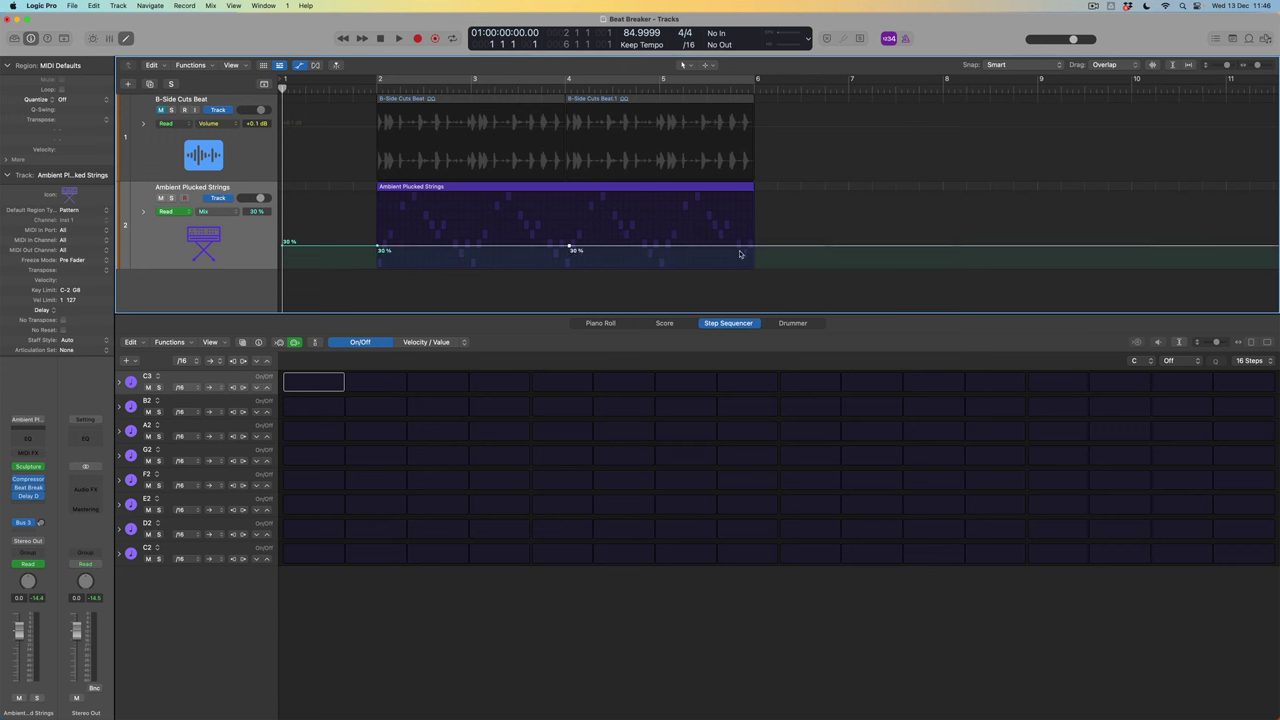
# Ramp the Mix automation to 80 % just before bar 6, turn cycling on, and add a 52 % peak at bar 3.
pyautogui.moveTo(764, 248); pyautogui.dragTo(765, 208)
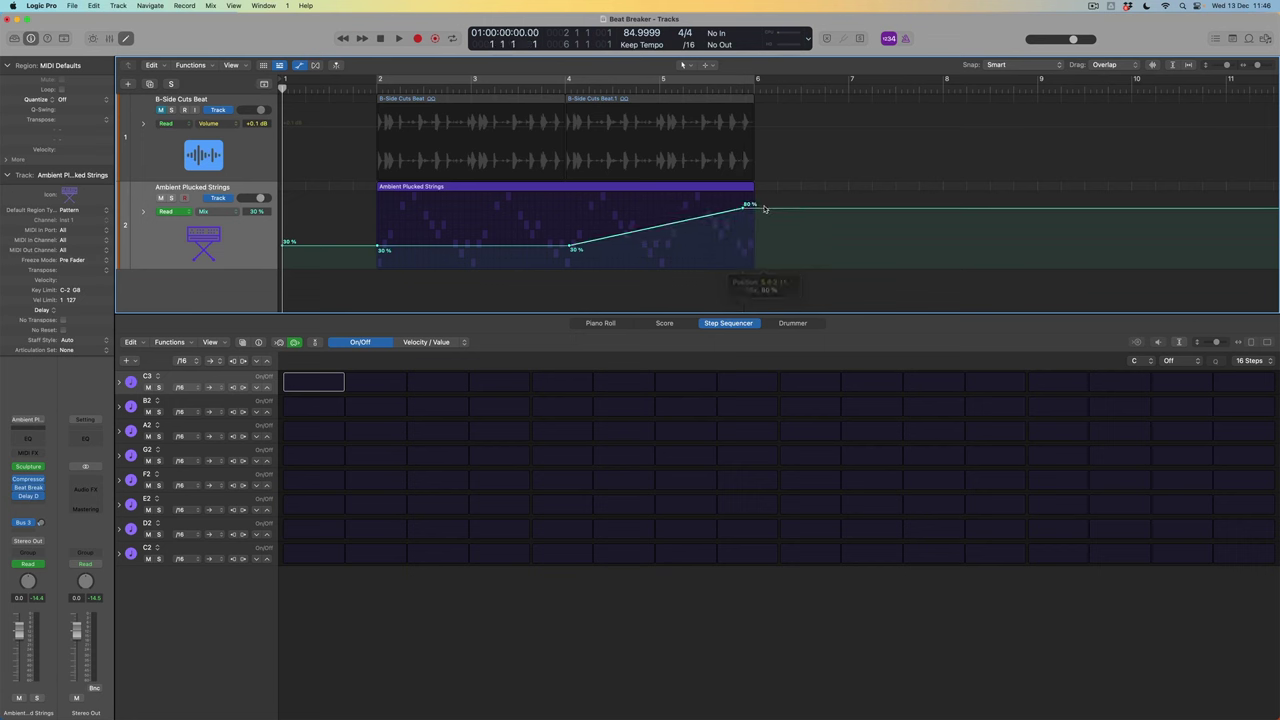
pyautogui.click(510, 81)
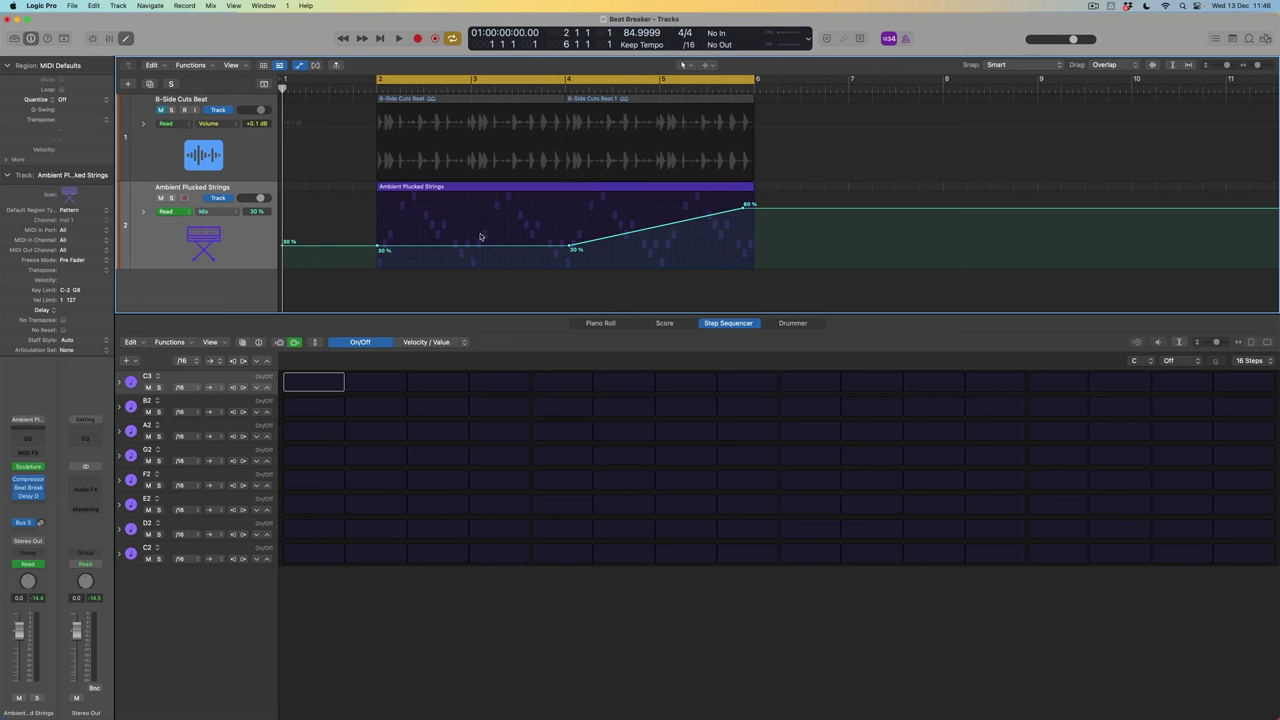
pyautogui.moveTo(473, 245); pyautogui.dragTo(471, 230)
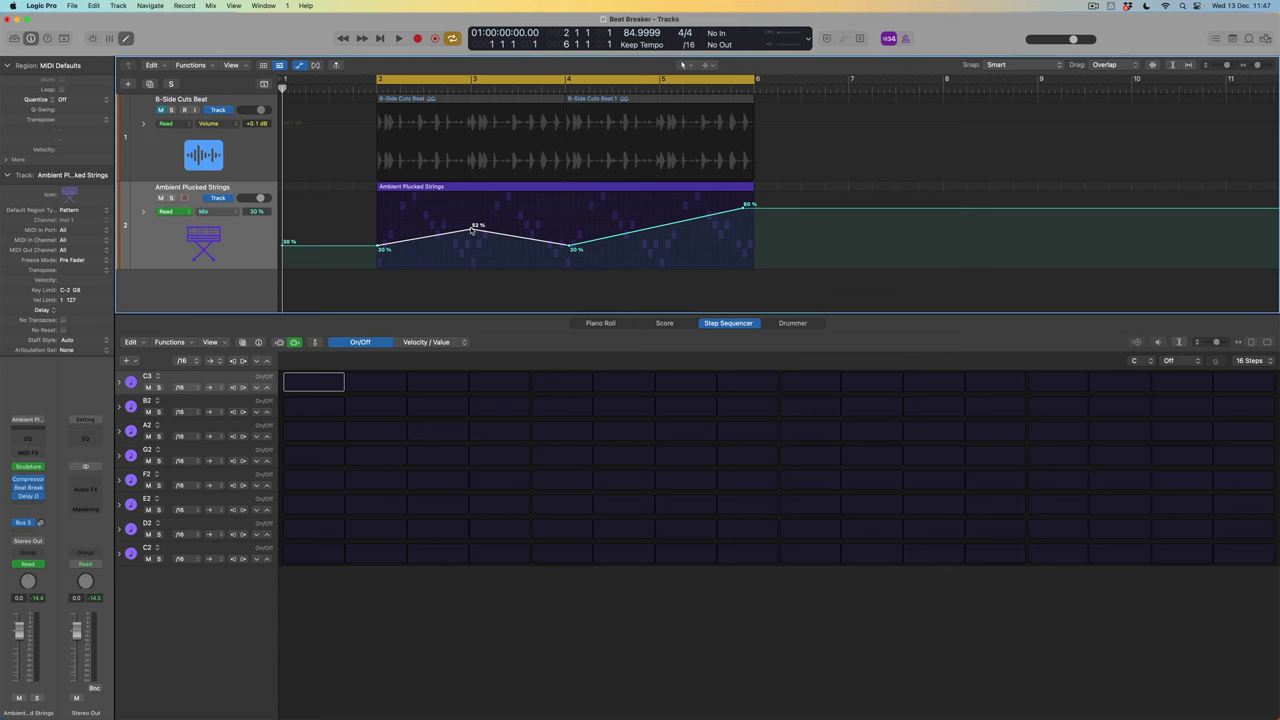
# Switch the plucked strings' automation lane to Beat Breaker's Pattern and reopen the plug-in window clear of the tracks.
pyautogui.click(232, 213)
pyautogui.moveTo(252, 175)
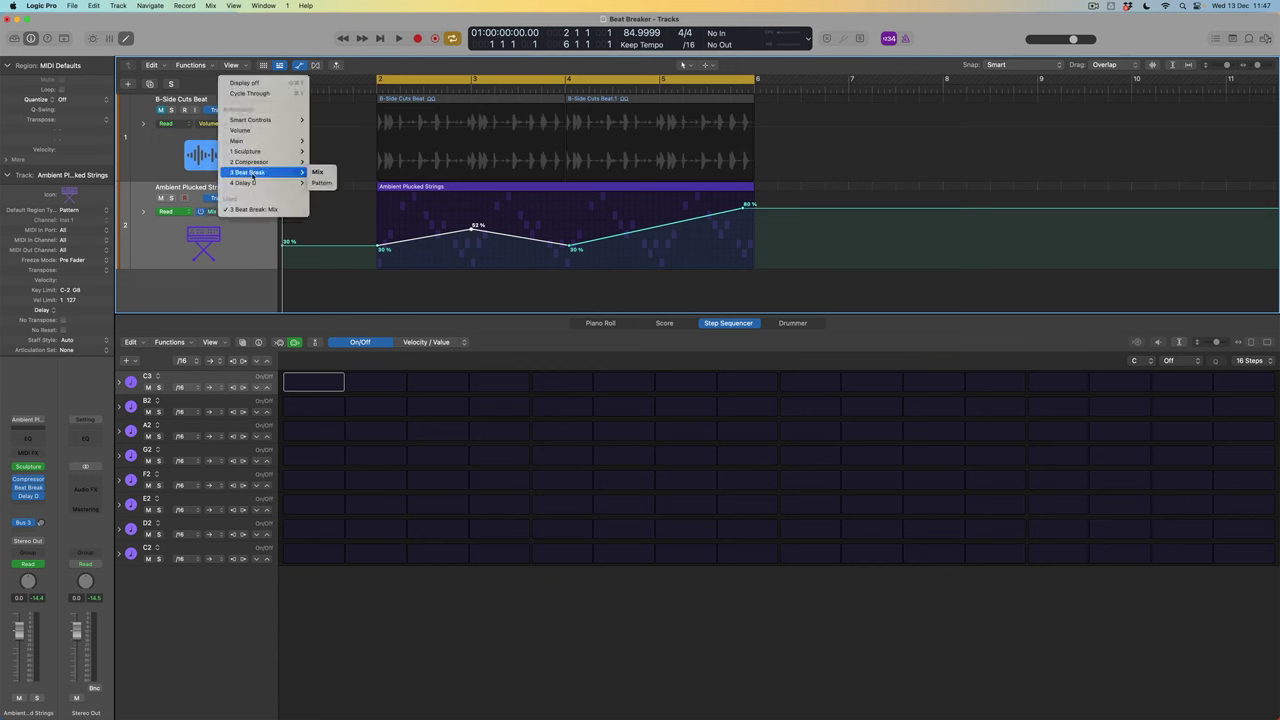
pyautogui.click(320, 183)
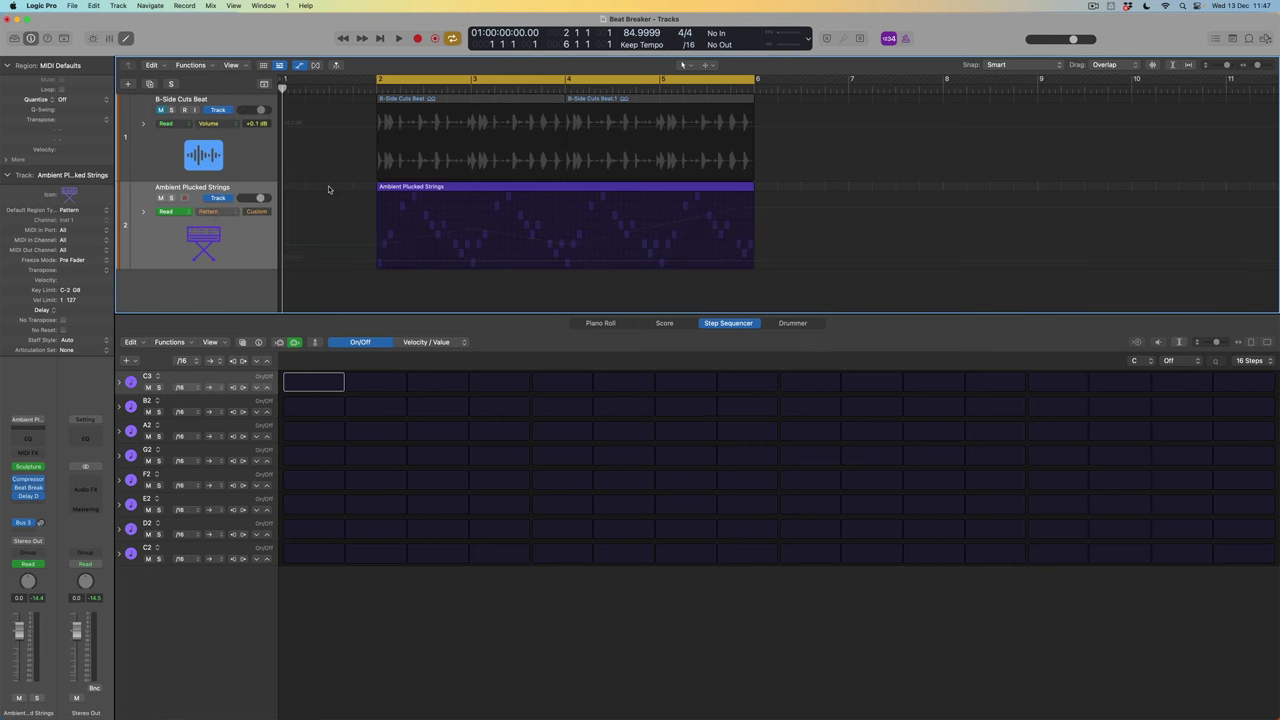
pyautogui.click(29, 491)
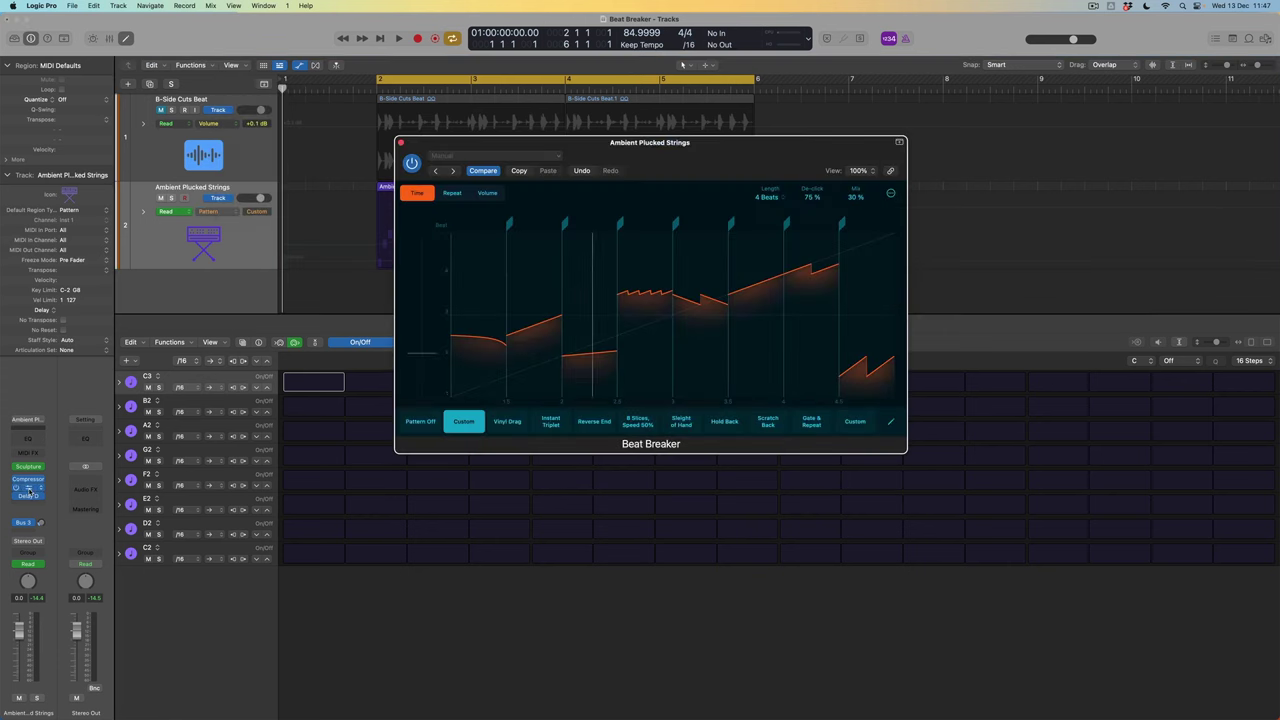
pyautogui.moveTo(501, 149); pyautogui.dragTo(534, 338)
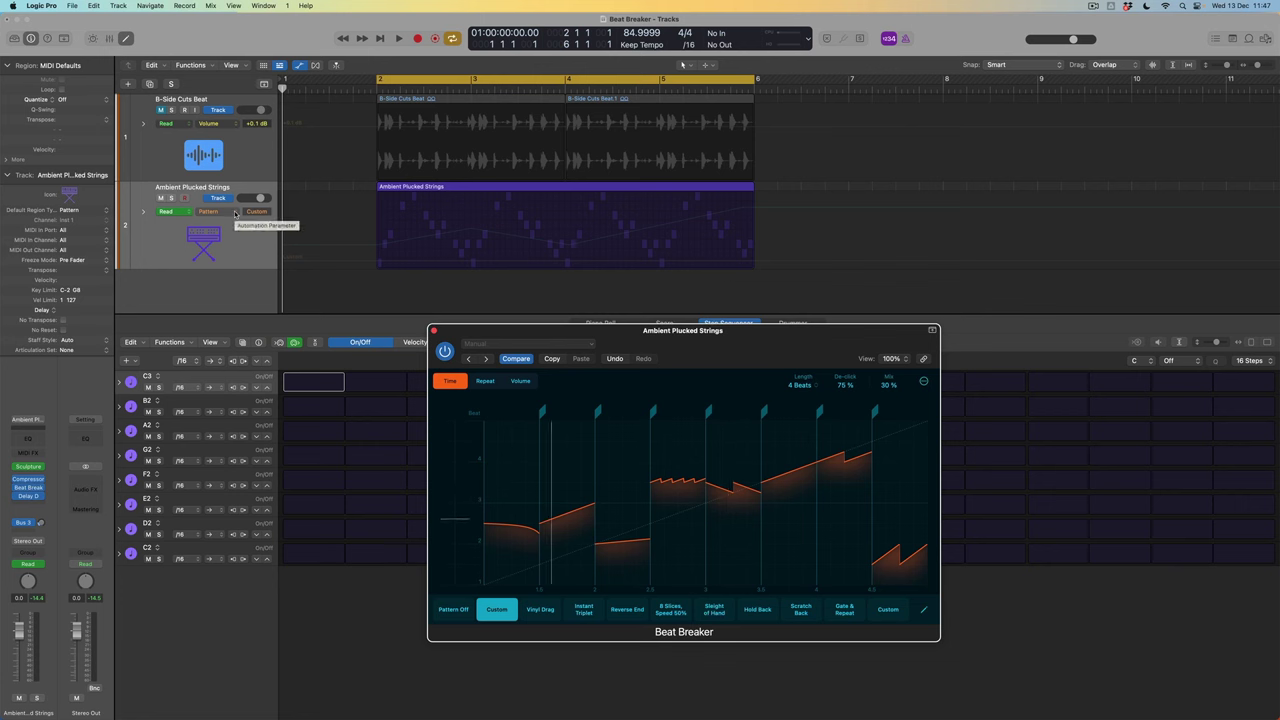
# Automate the pattern as Custom at bar 2, Vinyl Drag at bar 3, Sleight of Hand at bar 4 and Gate & Repeat at bar 5.
pyautogui.click(378, 265)
pyautogui.click(378, 263)
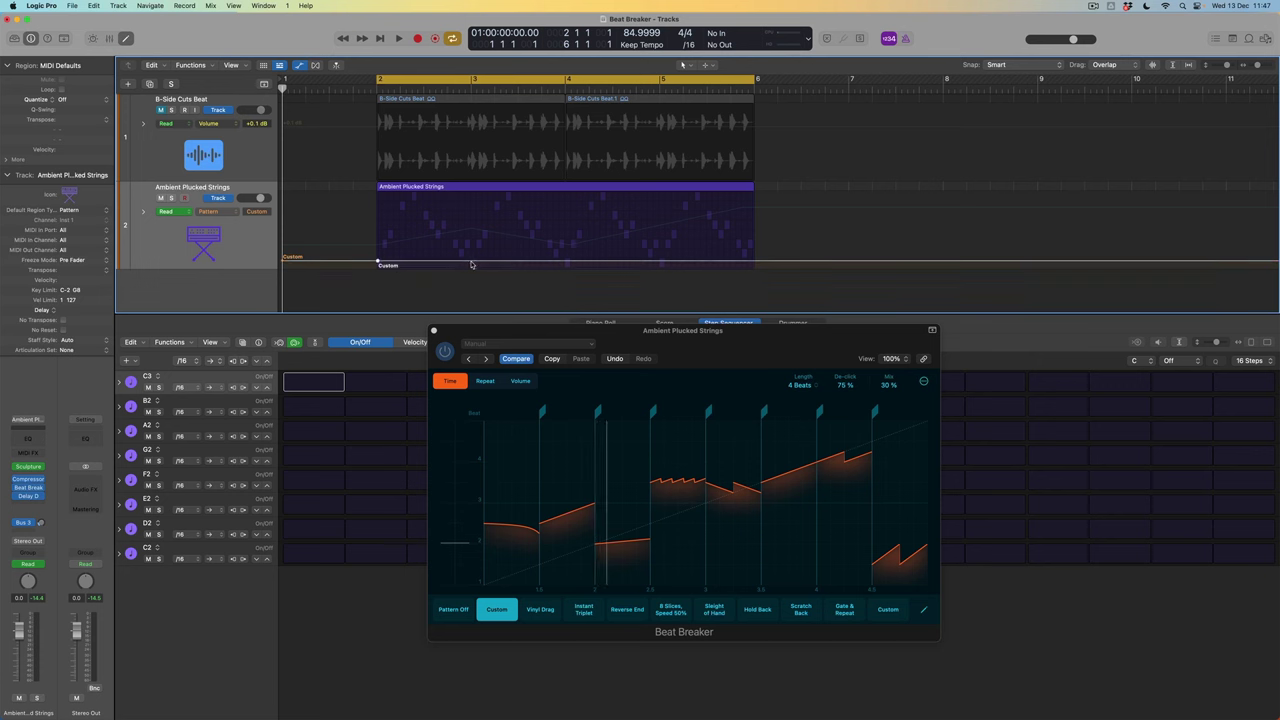
pyautogui.click(471, 264)
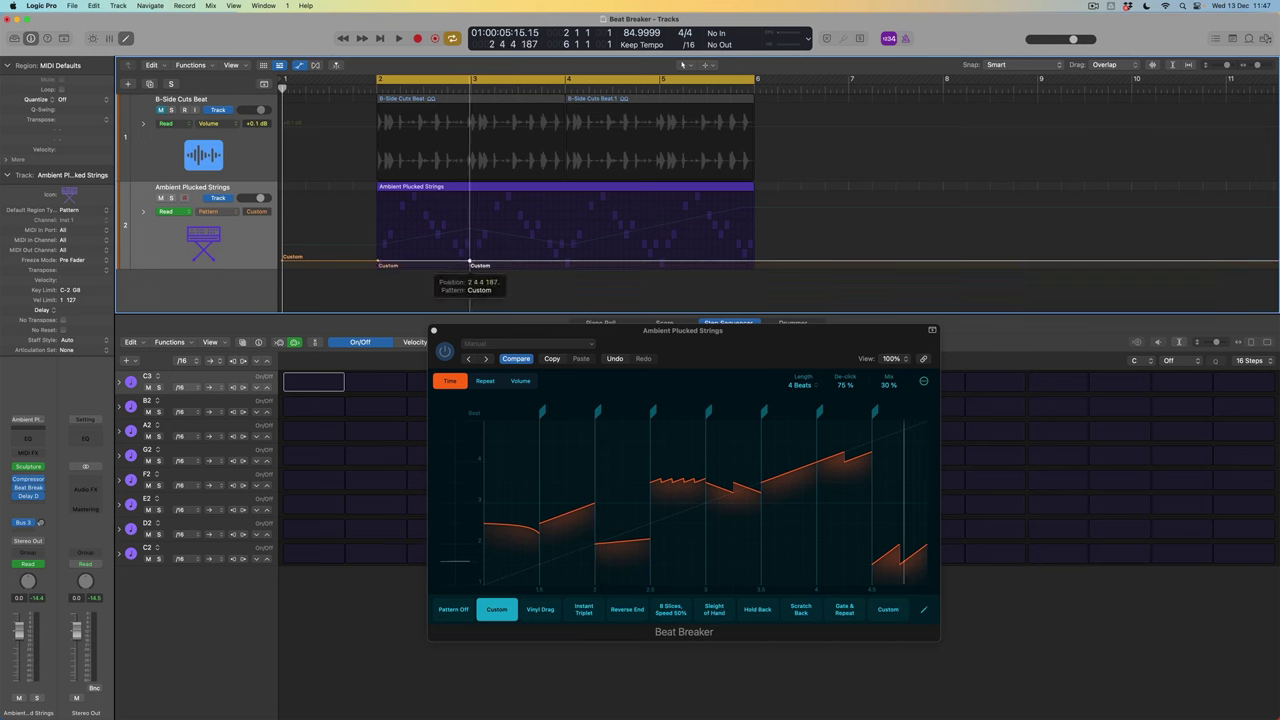
pyautogui.moveTo(470, 263); pyautogui.dragTo(472, 263)
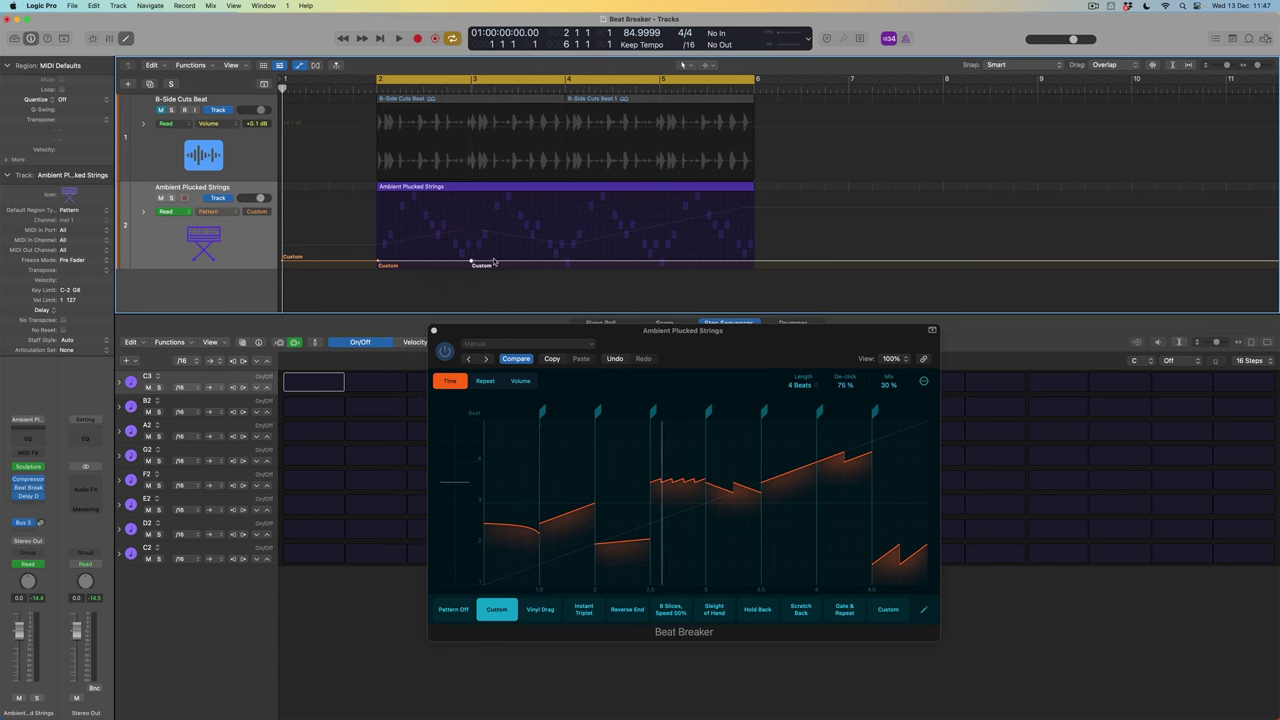
pyautogui.moveTo(544, 615); pyautogui.dragTo(475, 257)
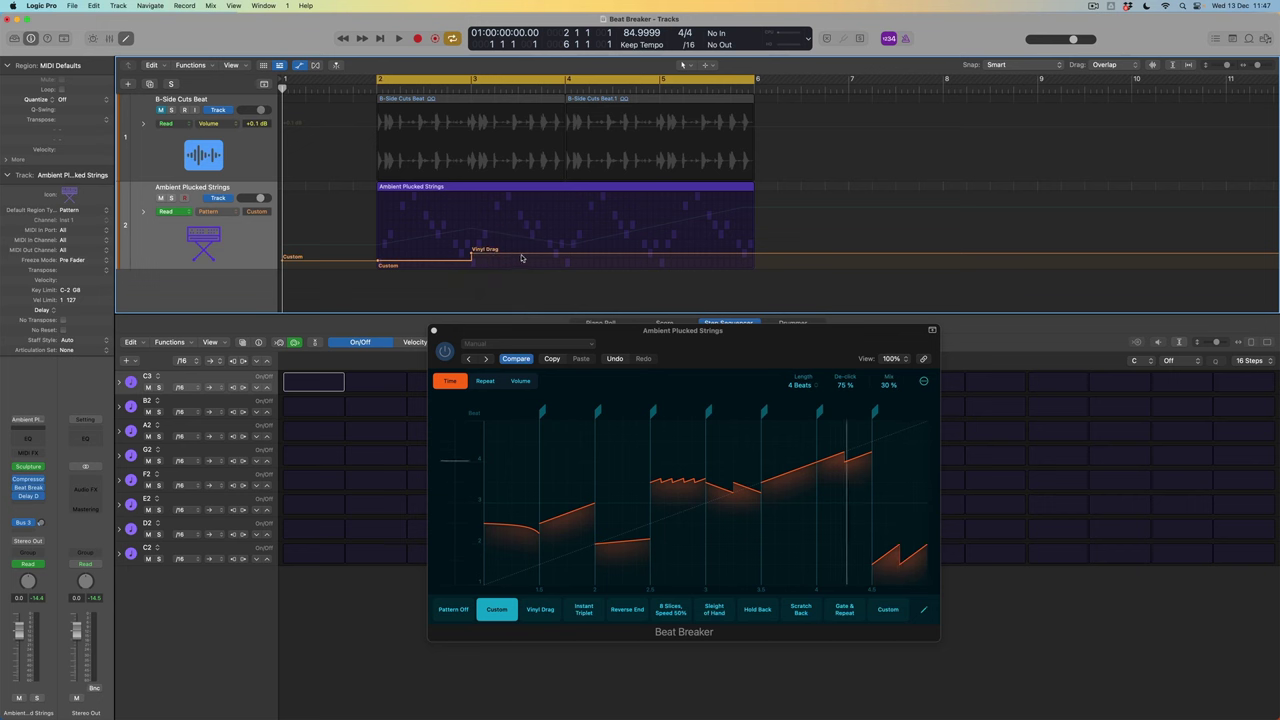
pyautogui.moveTo(559, 254); pyautogui.dragTo(598, 224)
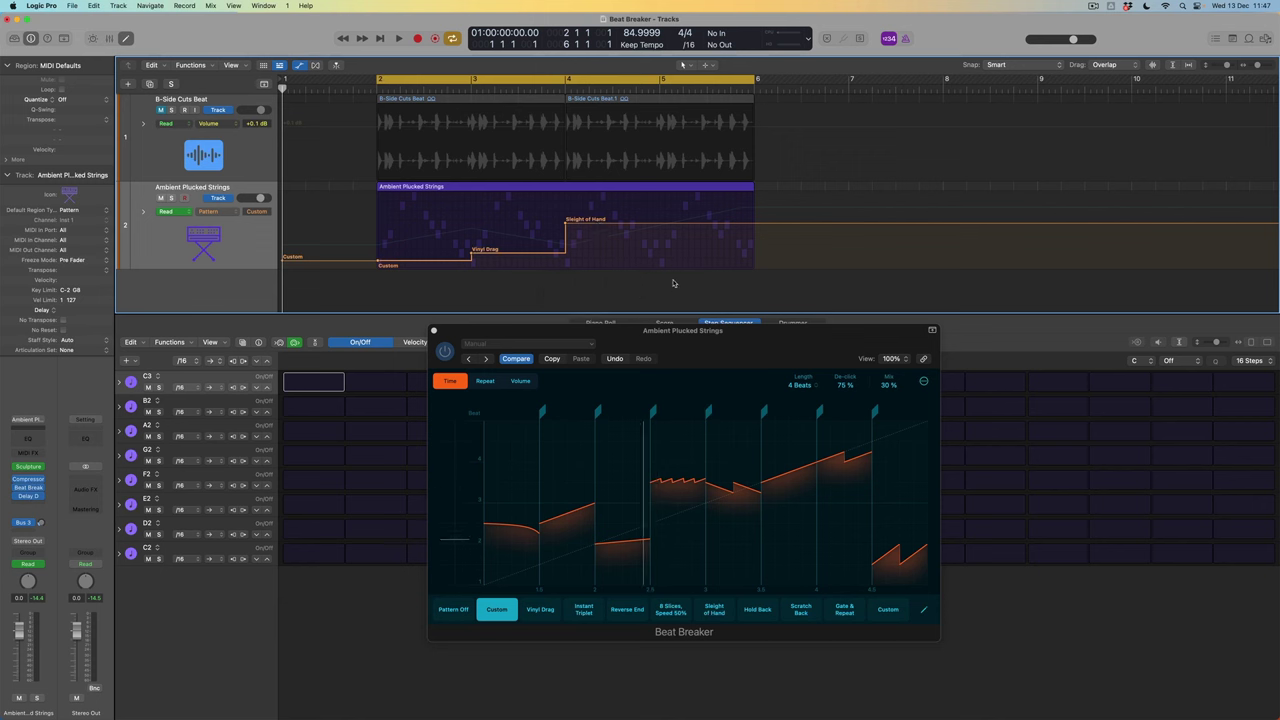
pyautogui.moveTo(670, 225); pyautogui.dragTo(720, 197)
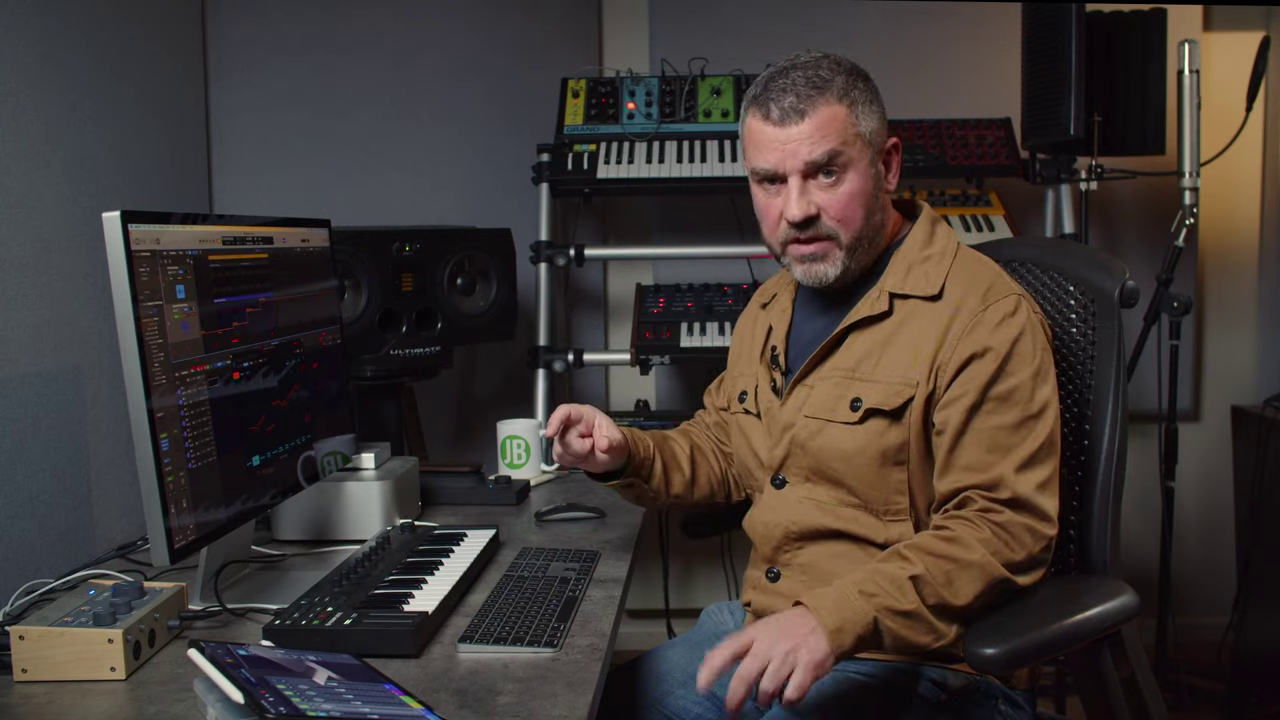
# Play the automated plucked strings from bar 2, toggling cycling off and back on during playback.
pyautogui.press('space')
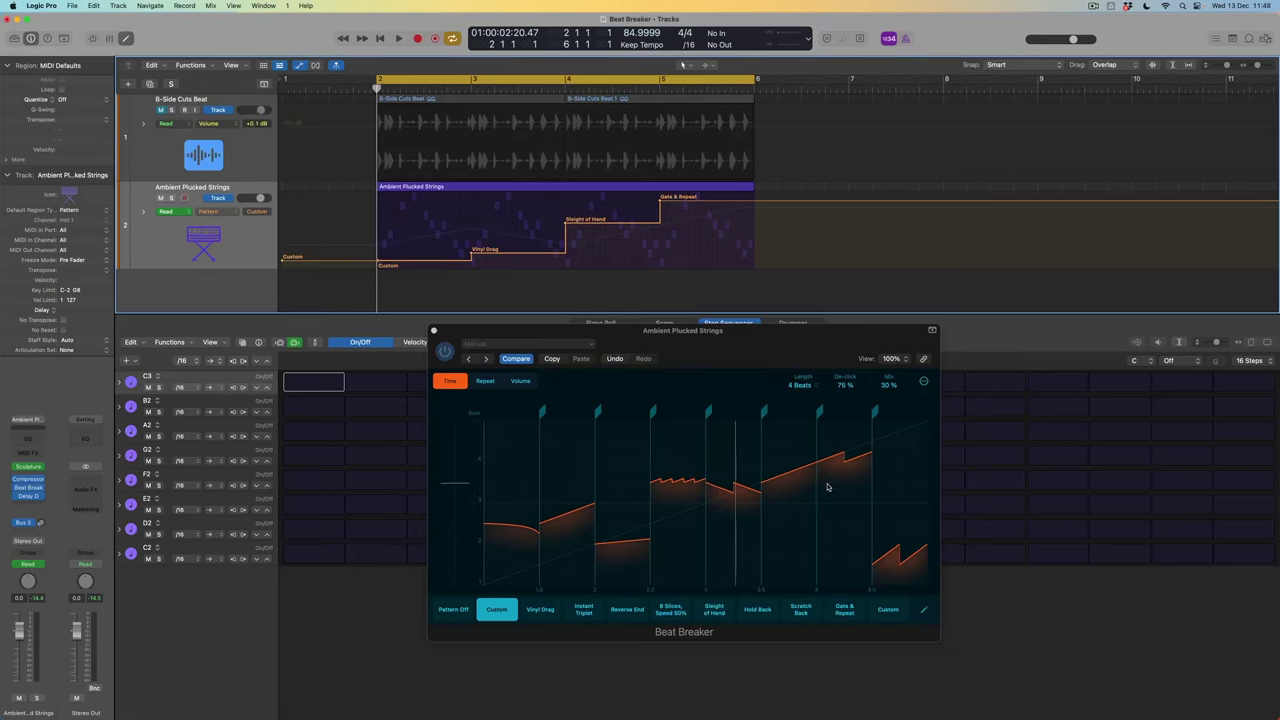
pyautogui.click(584, 80)
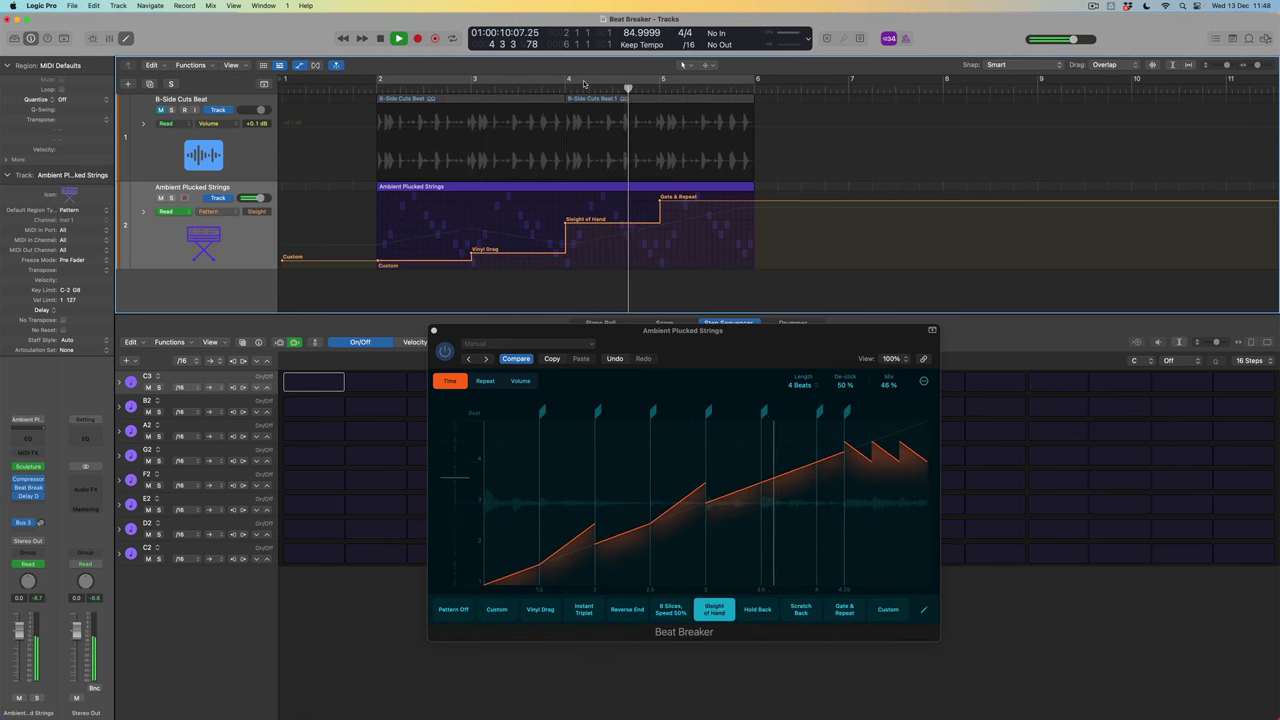
pyautogui.click(584, 83)
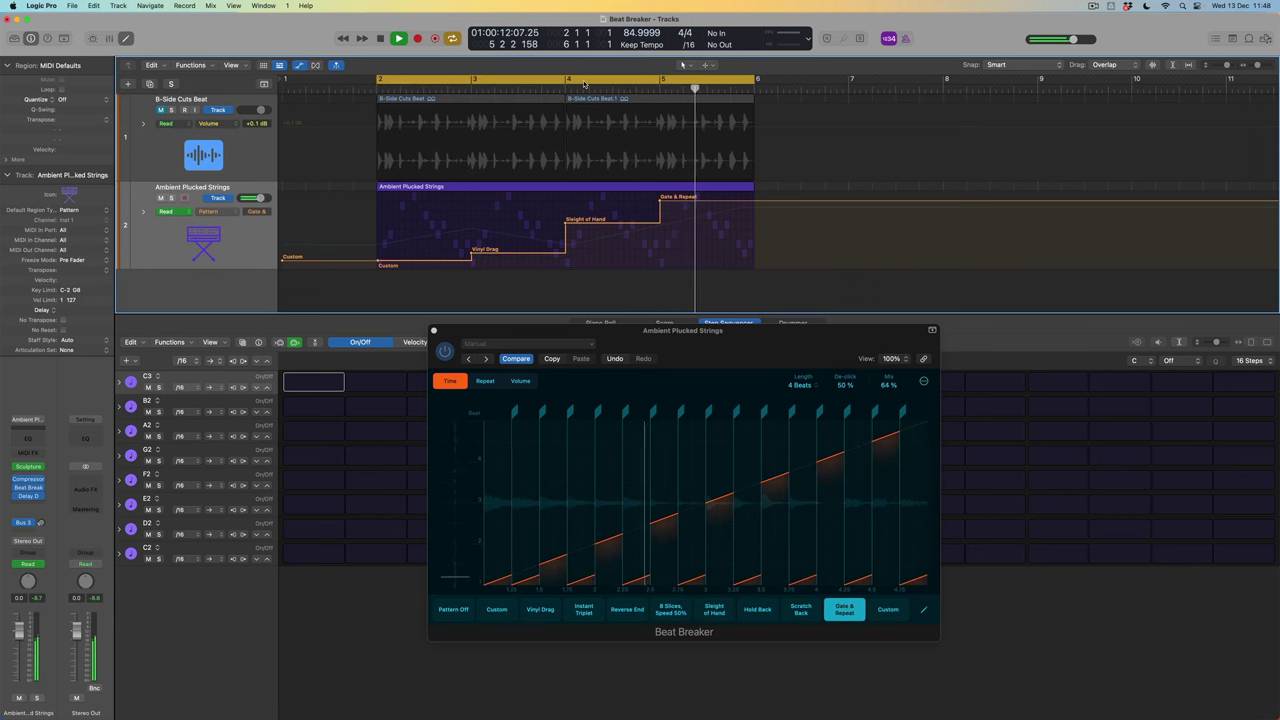